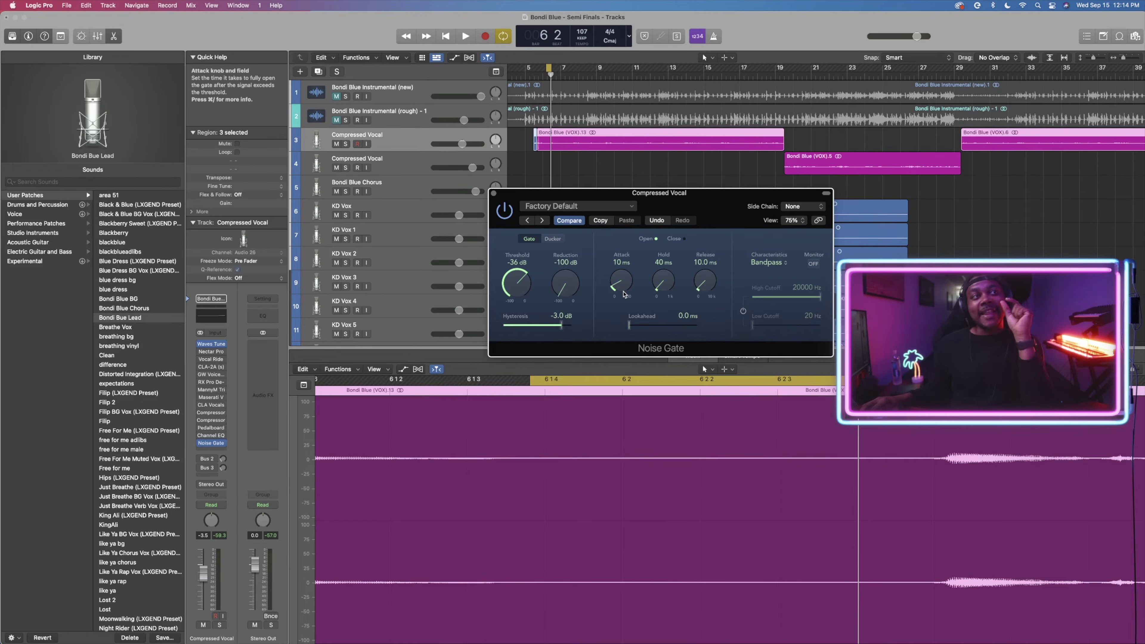
Step: Lower the Noise Gate's attack to 0 ms and play the vocal to audition it
left_click_drag(624, 294, 646, 347)
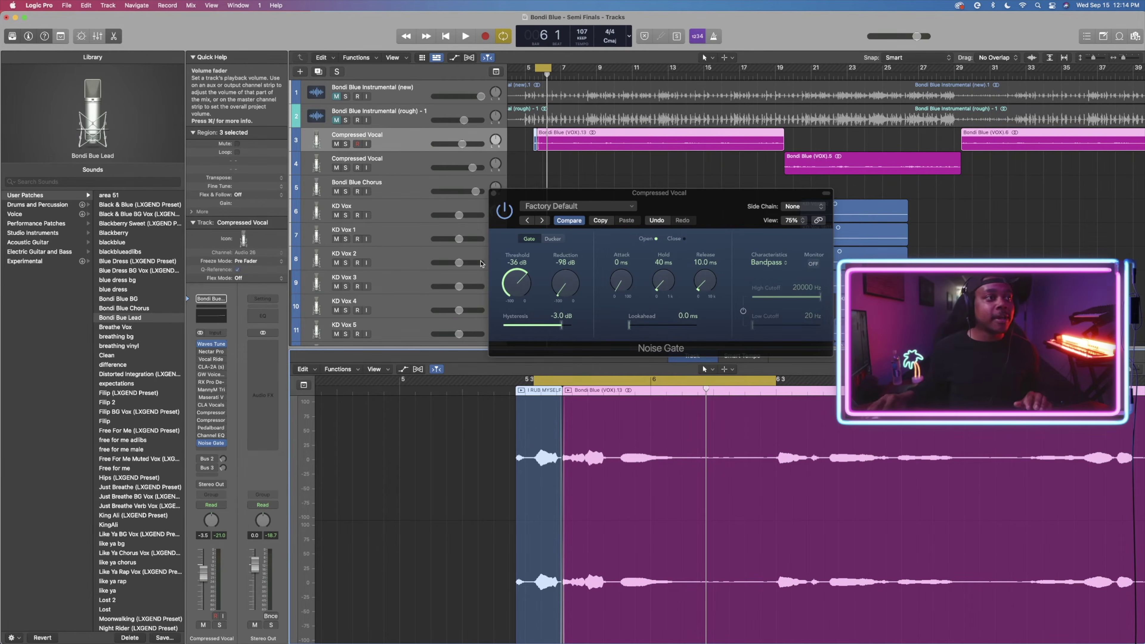
key("space")
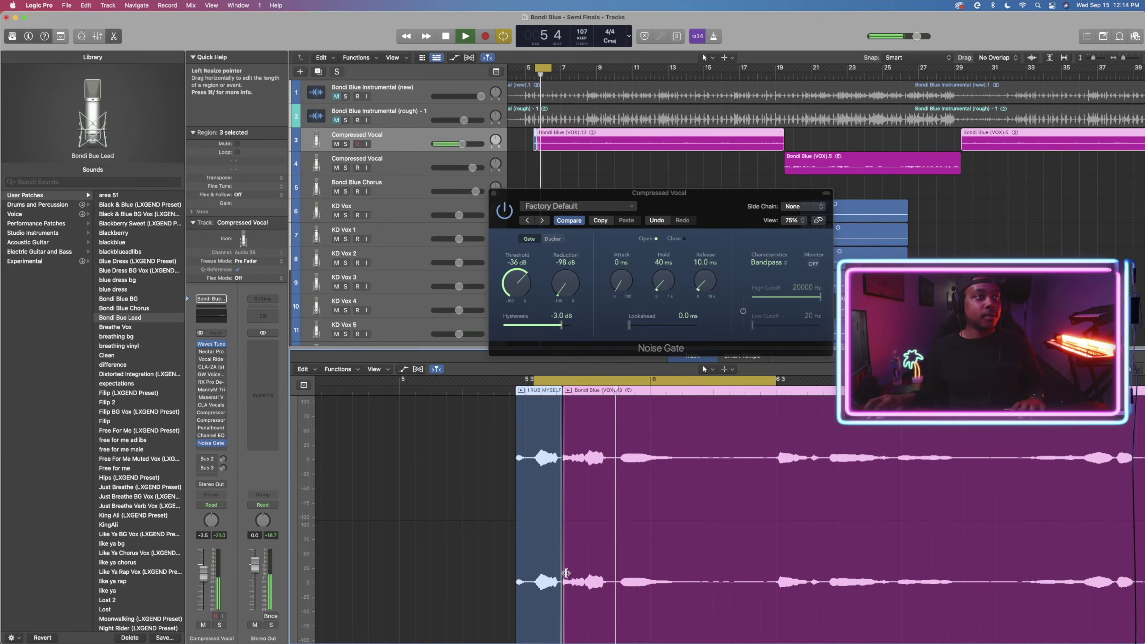
key("space")
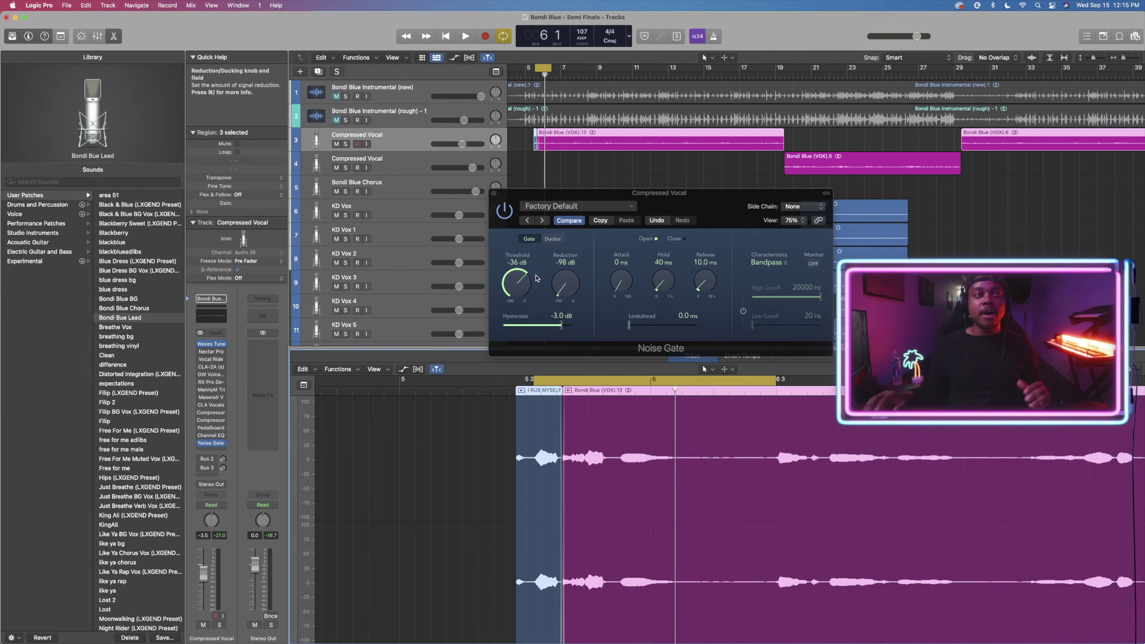
Step: Lower the Noise Gate threshold to about -47 dB, set the attack to 15 ms, and audition the vocal
left_click_drag(519, 282, 520, 287)
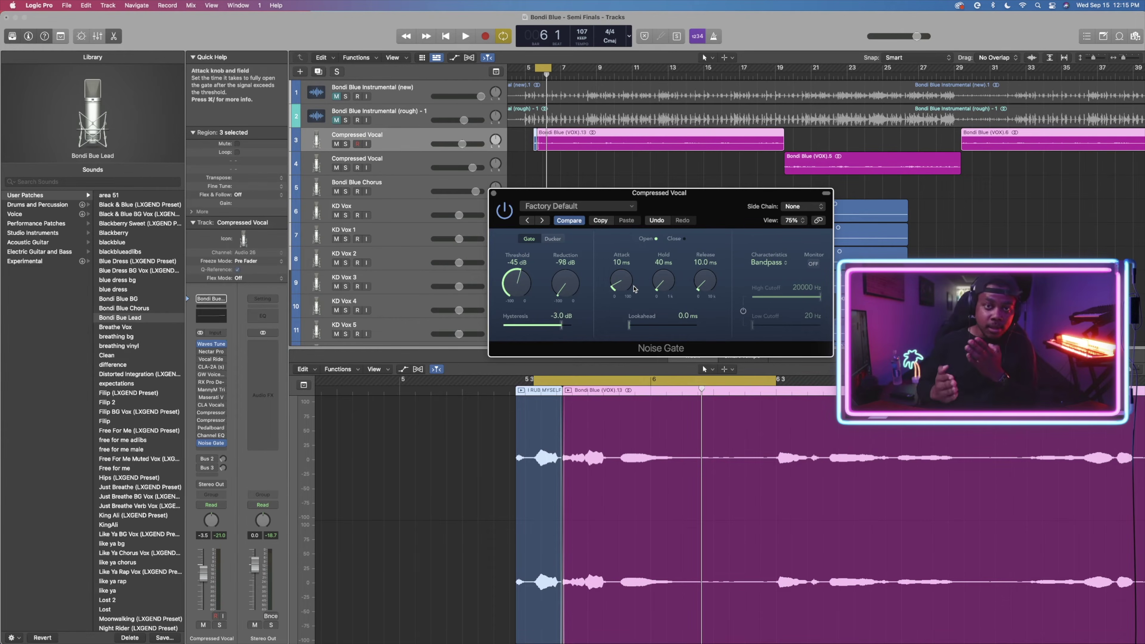
key("space")
key("space")
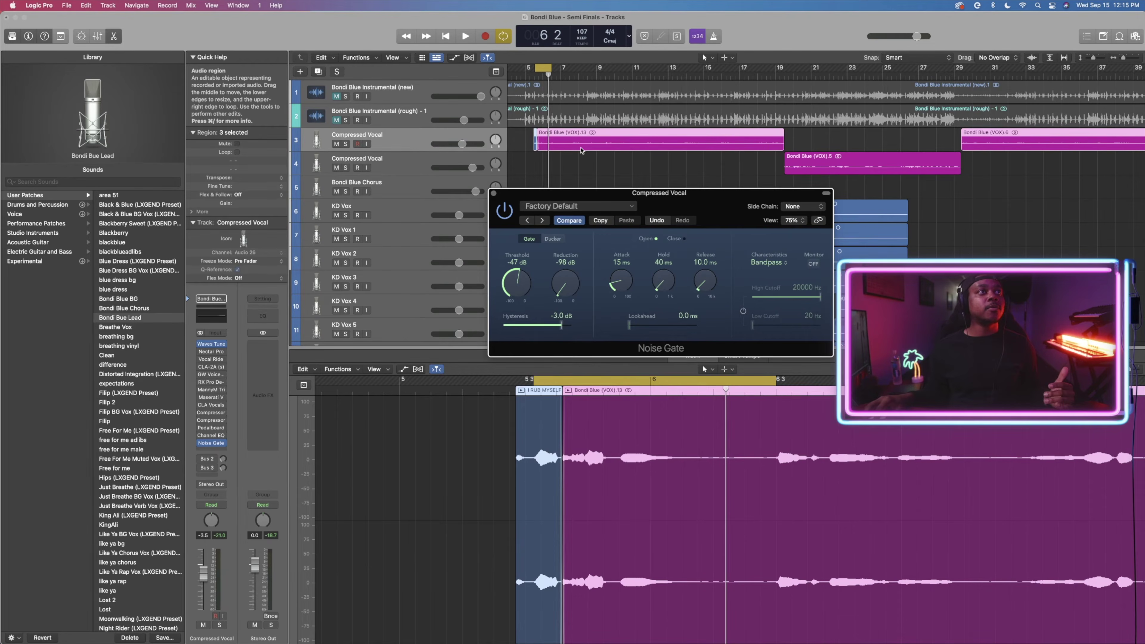
scroll(842, 191, "down", 6)
scroll(842, 191, "down", 5)
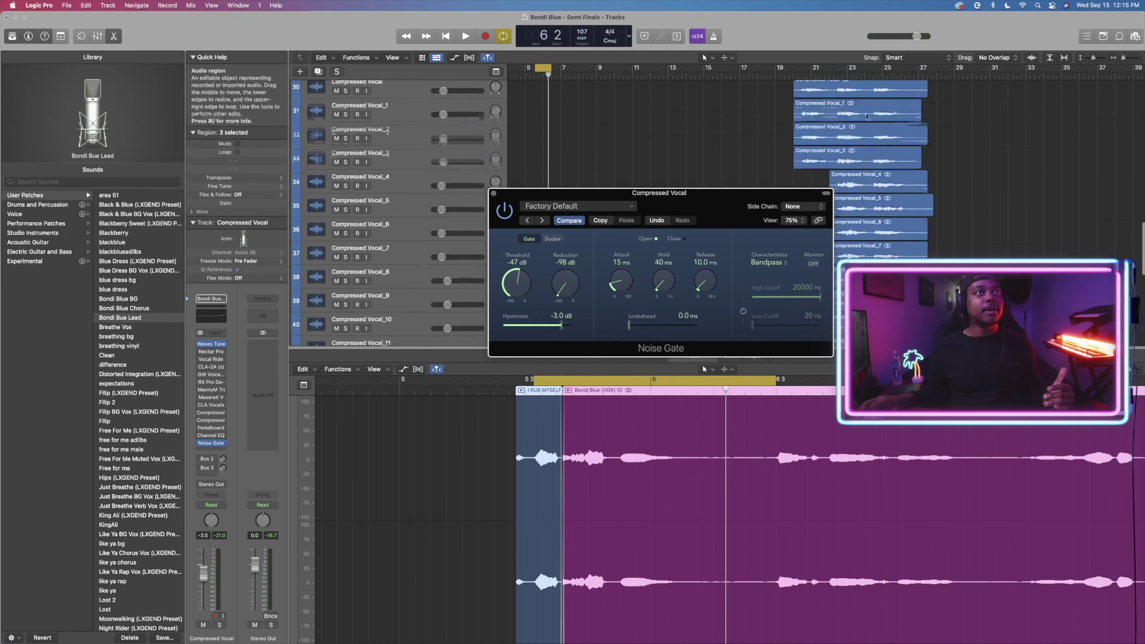
scroll(915, 190, "up", 12)
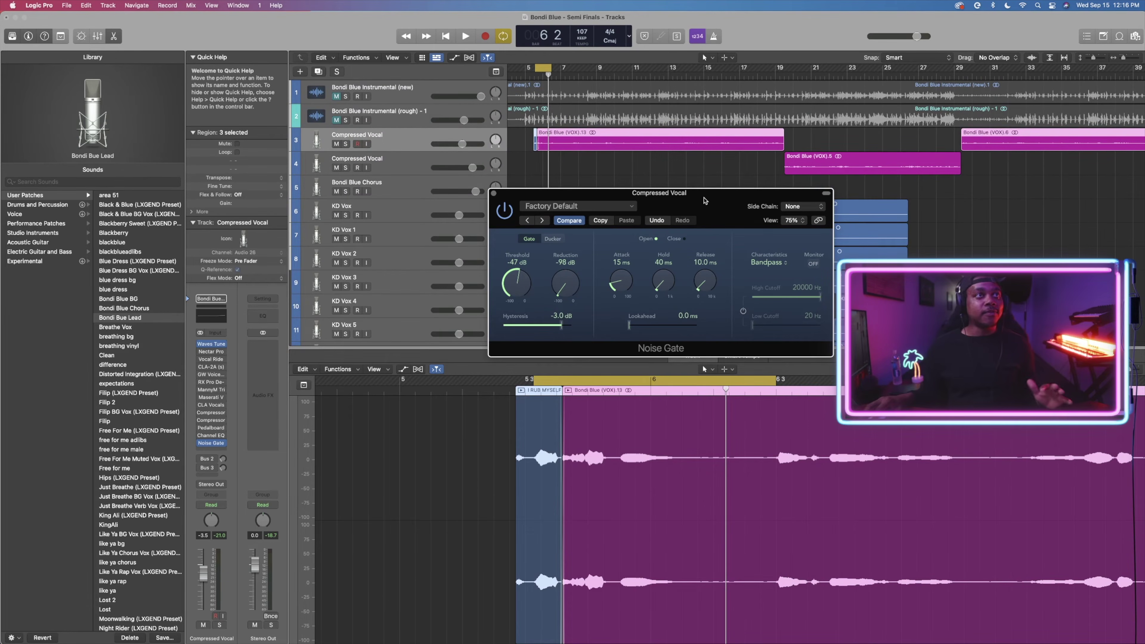
left_click_drag(674, 207, 713, 209)
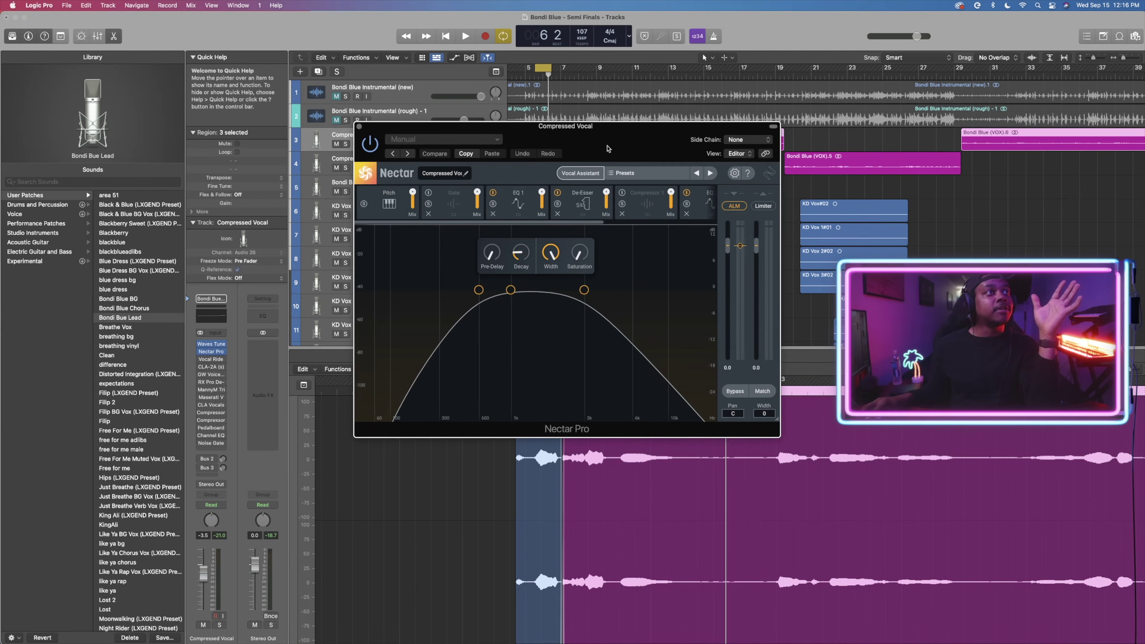
Step: Look through the module chain of the Nectar Pro plug-in on the Compressed Vocal track, from Pitch to EQ 2
left_click_drag(625, 147, 804, 182)
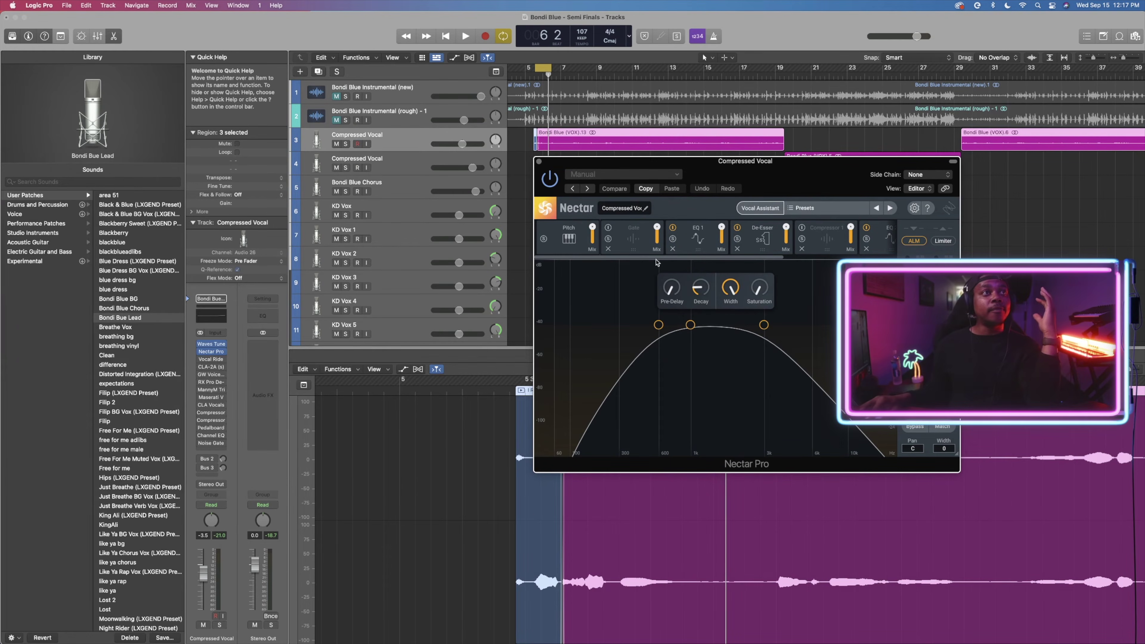
left_click_drag(629, 258, 535, 234)
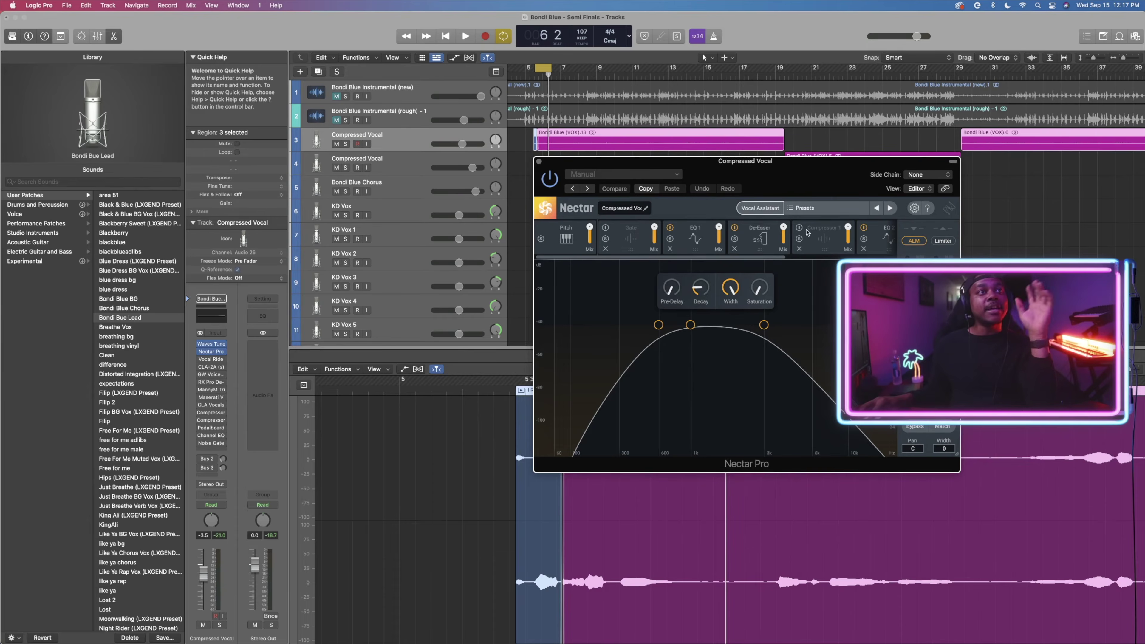
left_click_drag(762, 258, 871, 259)
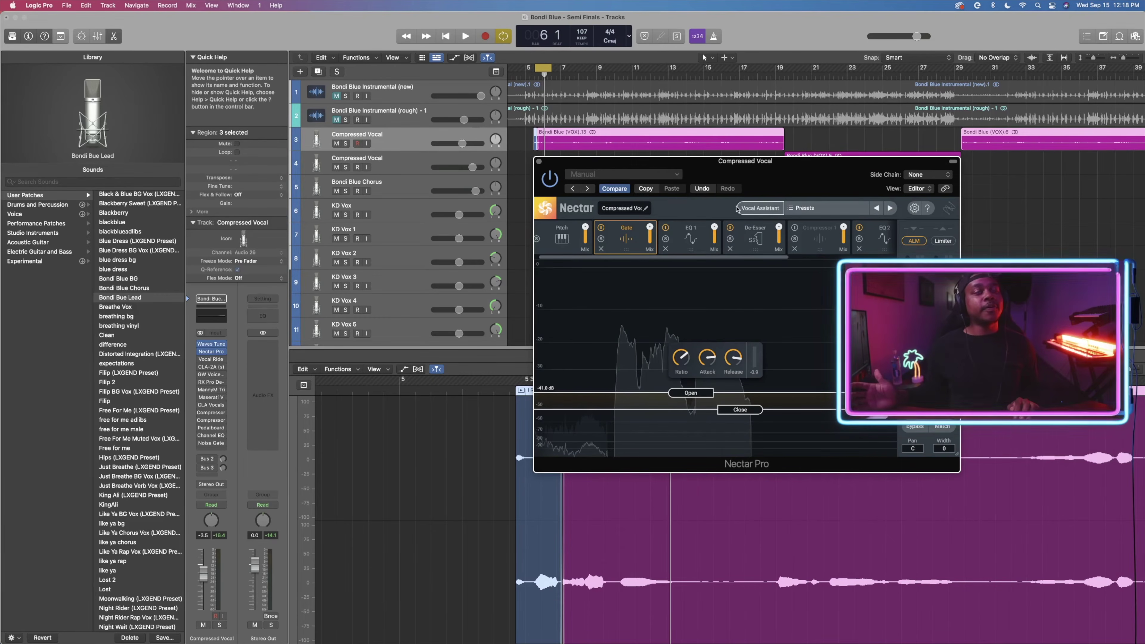
Step: Run Nectar Pro's Vocal Assistant in Enhance mode, playing the vocal from its beginning until the vibe settings are offered
left_click(532, 76)
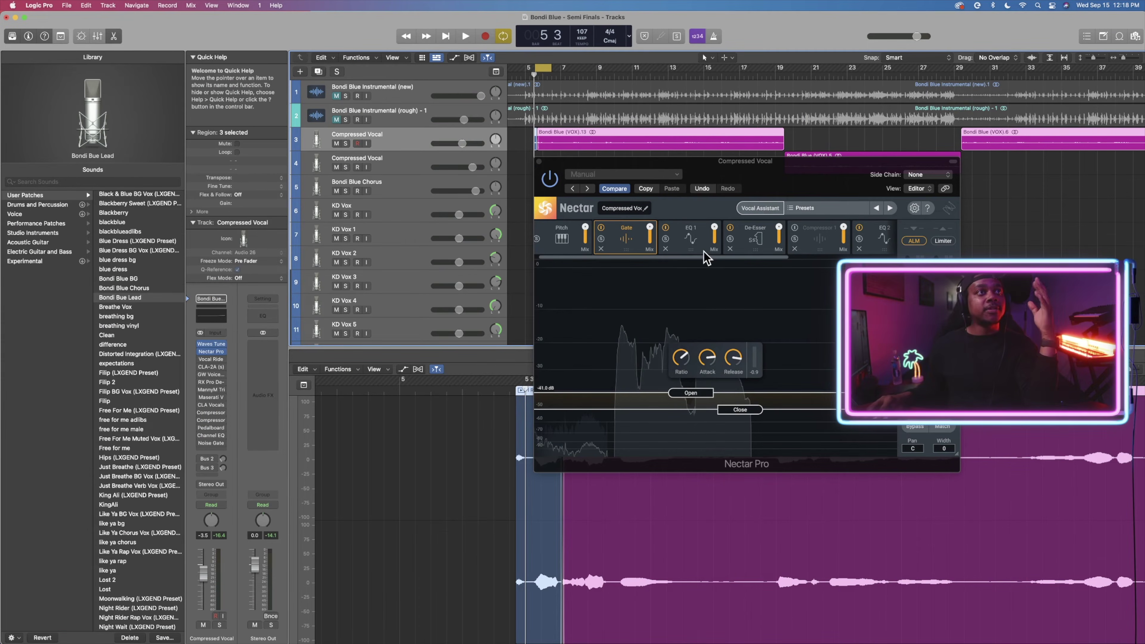
left_click(760, 208)
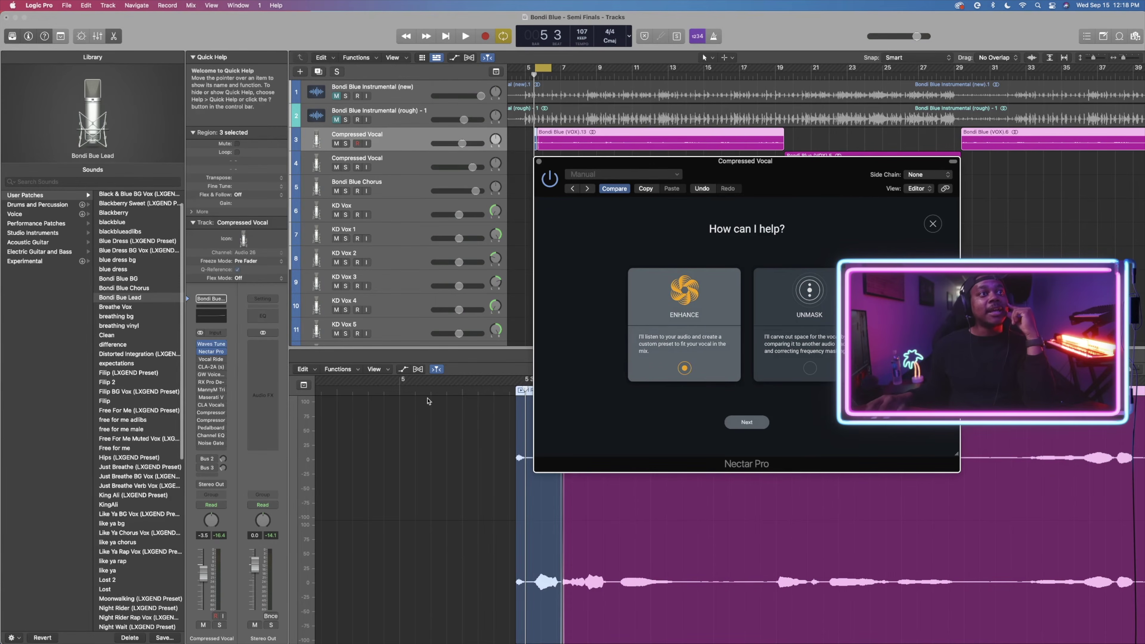
left_click(747, 422)
key("space")
left_click_drag(793, 173, 396, 128)
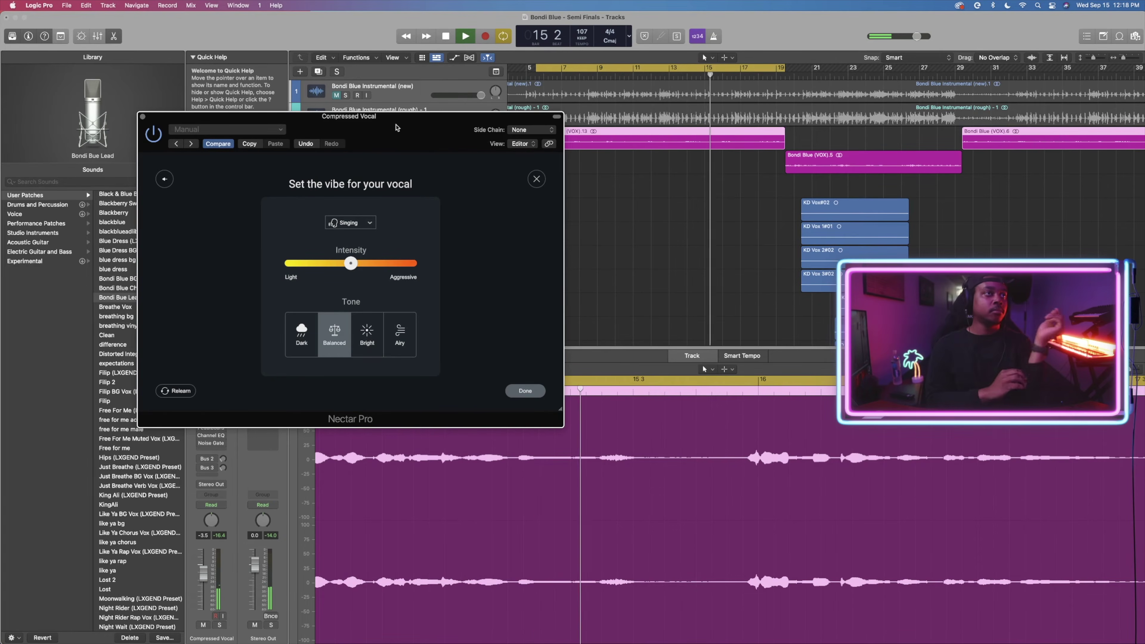
key("space")
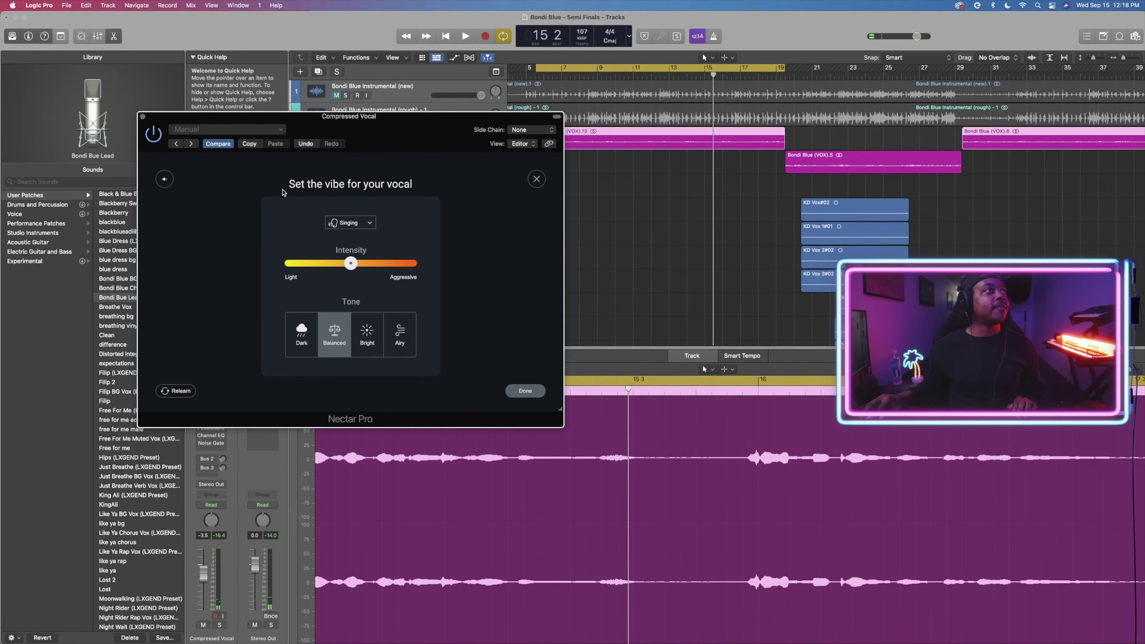
Step: Review the vocal style options, leave Singing selected, and try the Intensity close to Aggressive while playing the vocal
left_click(365, 223)
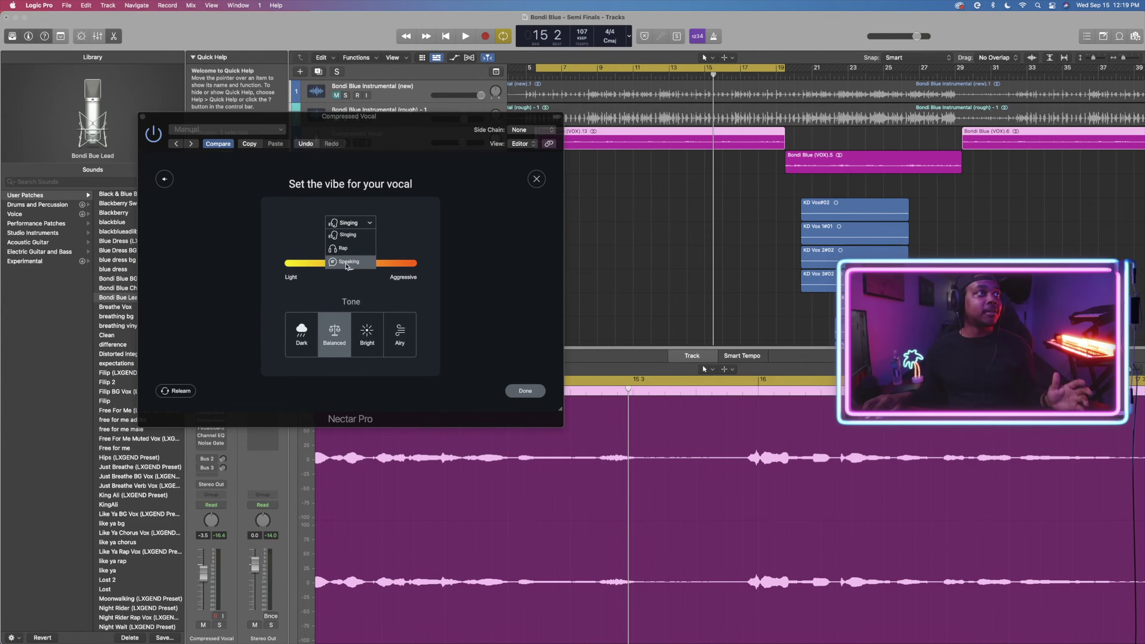
left_click(407, 210)
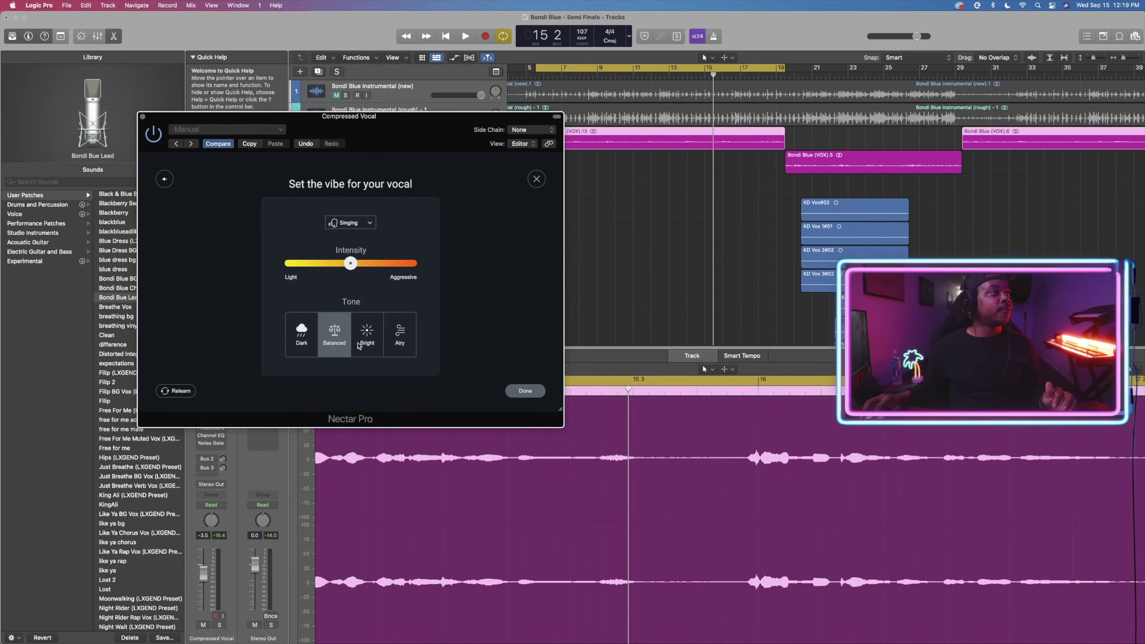
key("space")
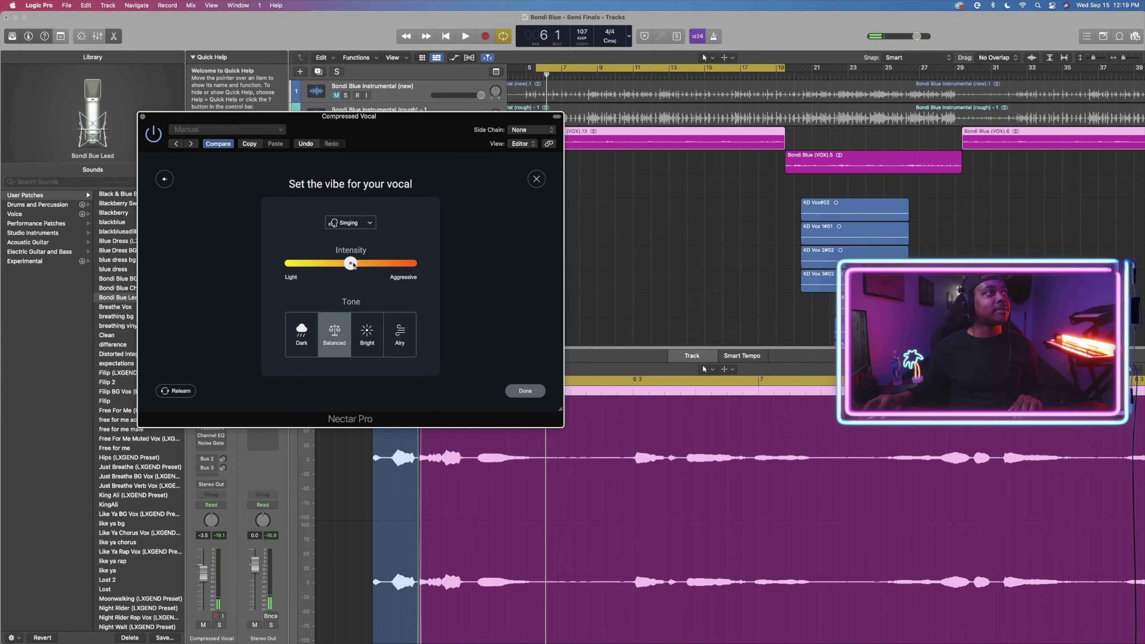
key("space")
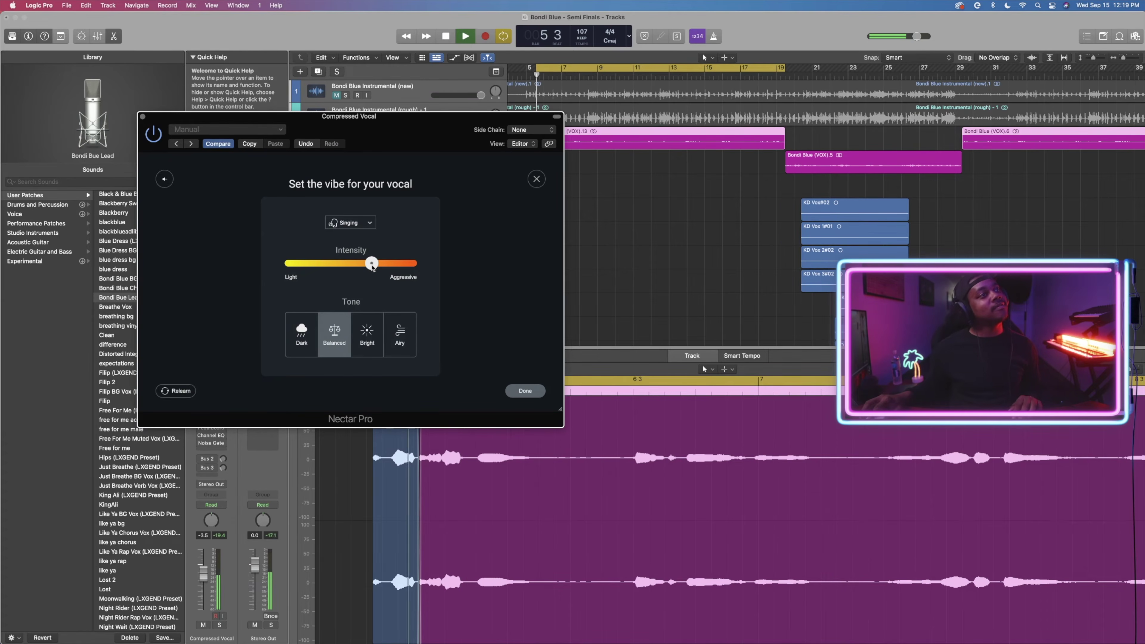
left_click_drag(371, 264, 415, 270)
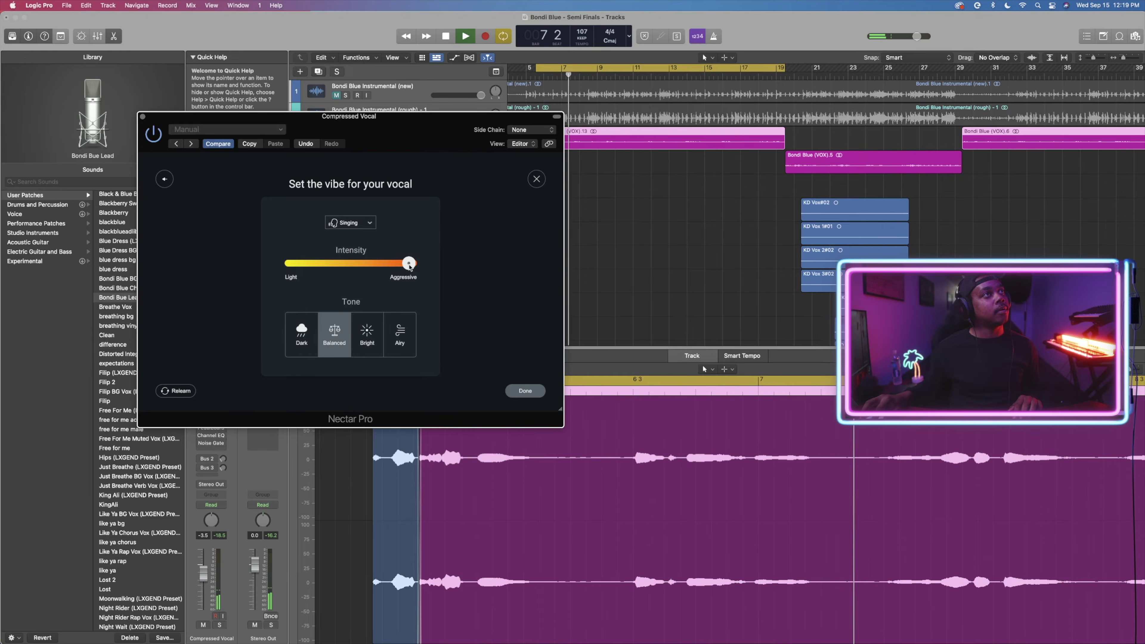
Step: Reduce the Vocal Assistant's Intensity to about a quarter of the way from Light and accept the suggested settings
left_click_drag(409, 266, 324, 266)
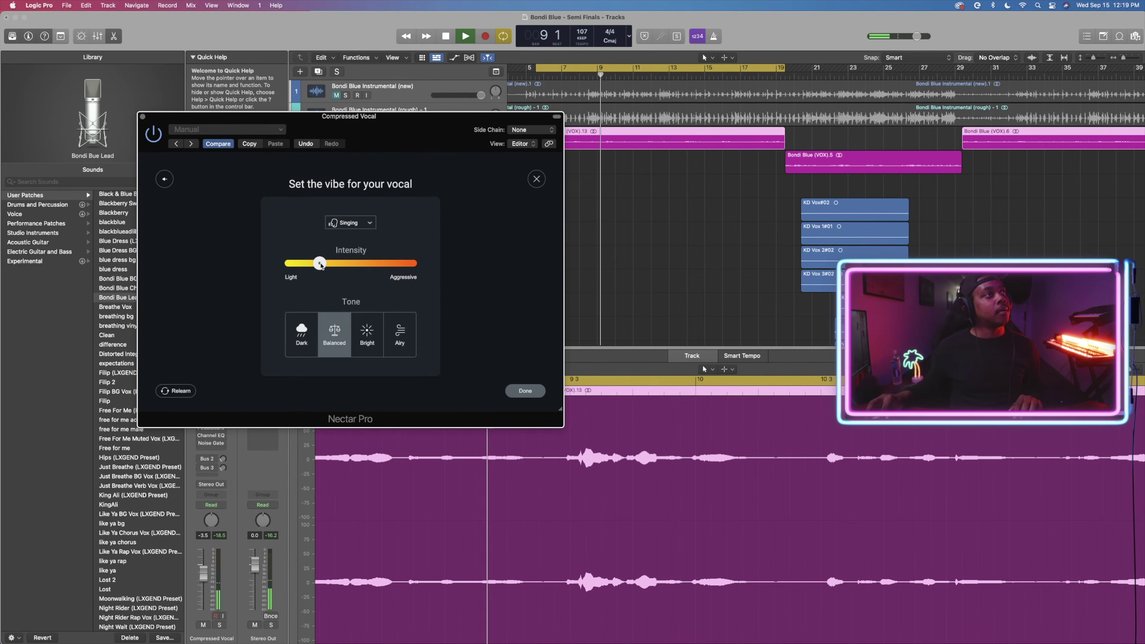
key("space")
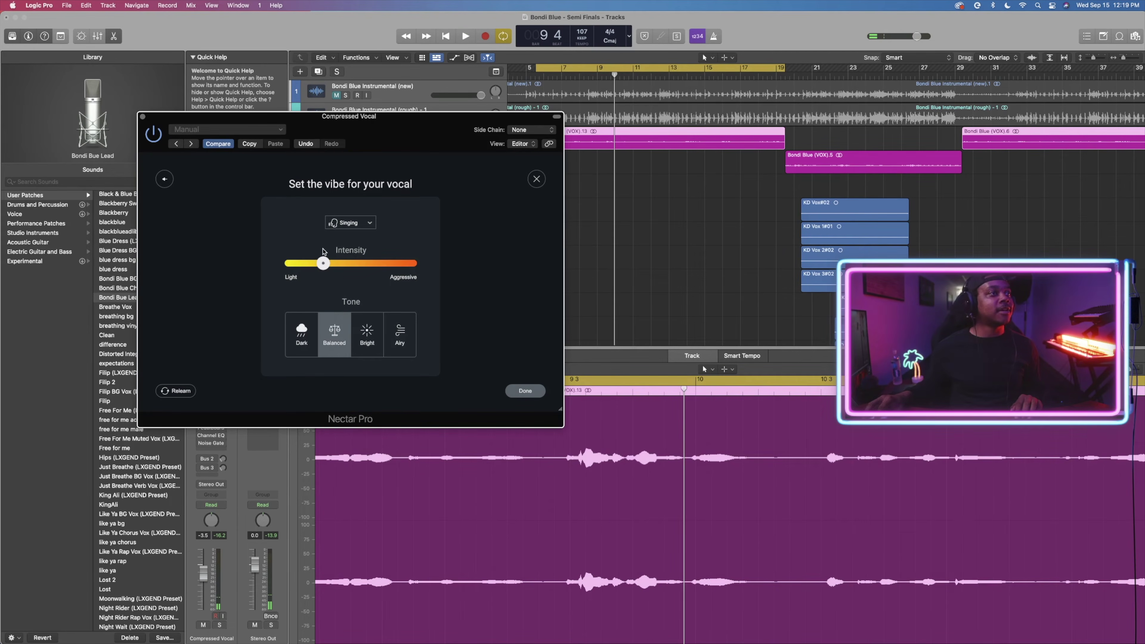
left_click(524, 391)
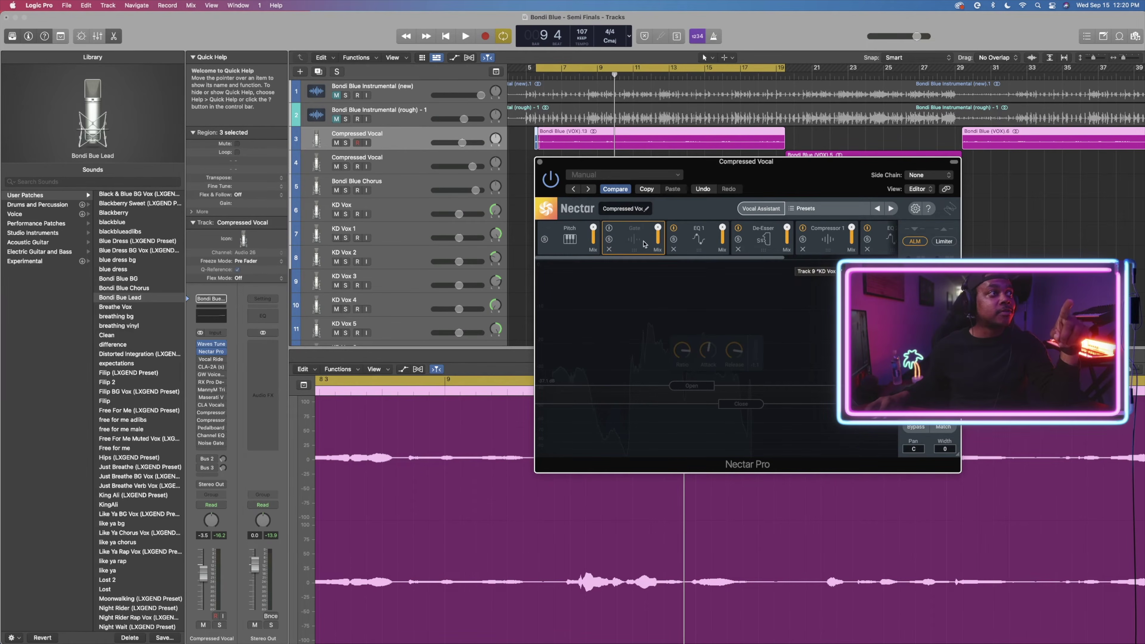
Step: Play the song through Vocal Rider and mute the Bondi Blue Instrumental (new) track so the vocal is heard alone
left_click_drag(754, 174, 745, 203)
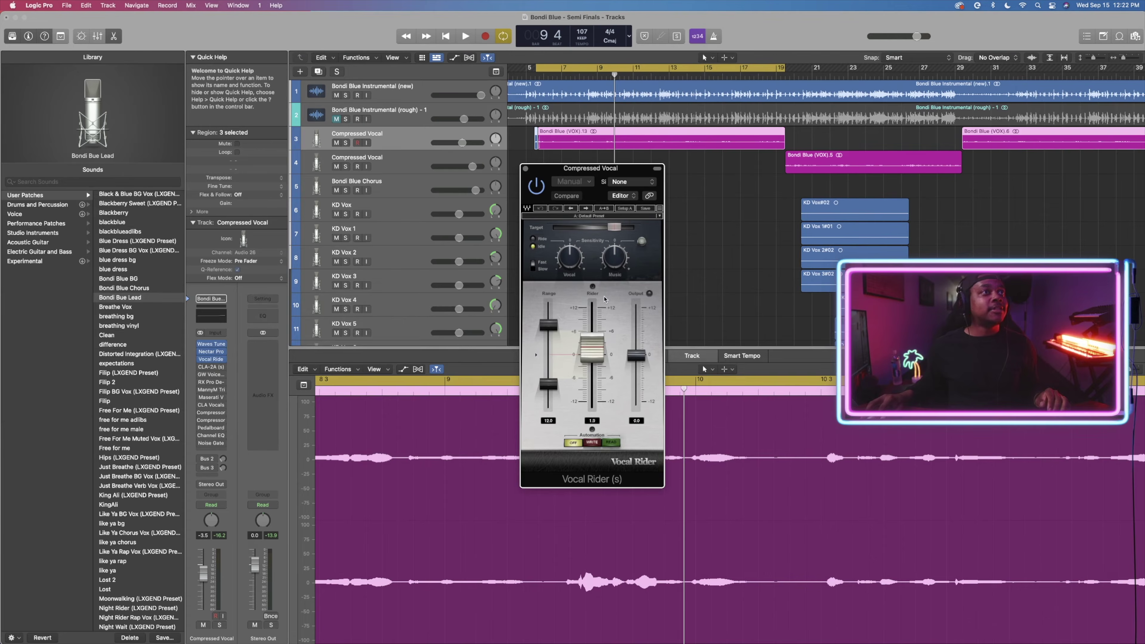
left_click_drag(631, 172, 916, 188)
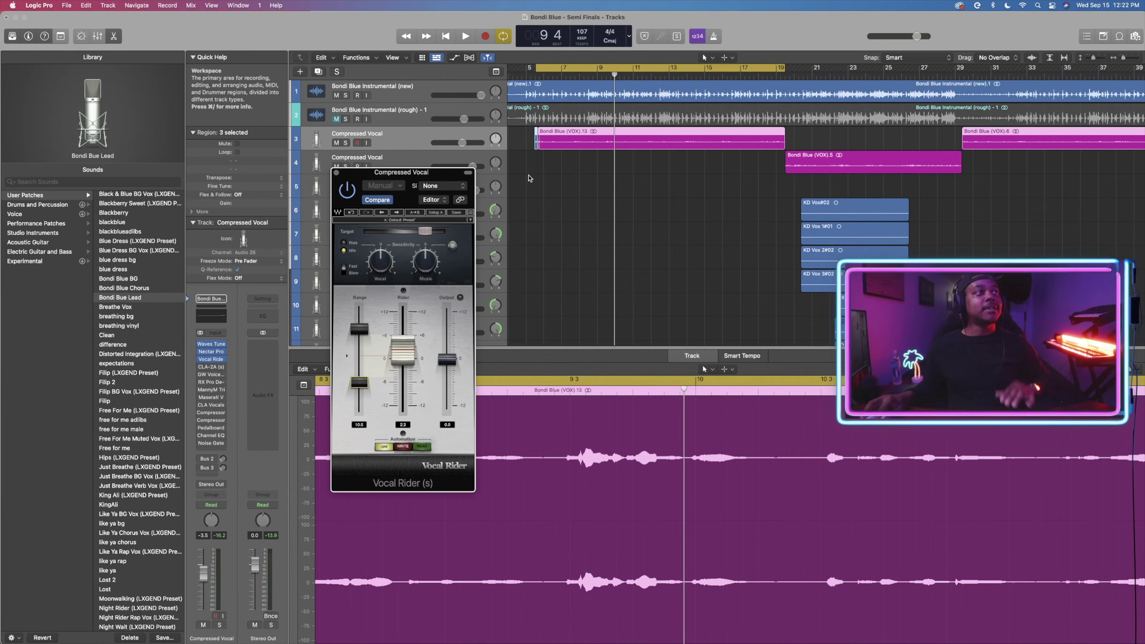
key("space")
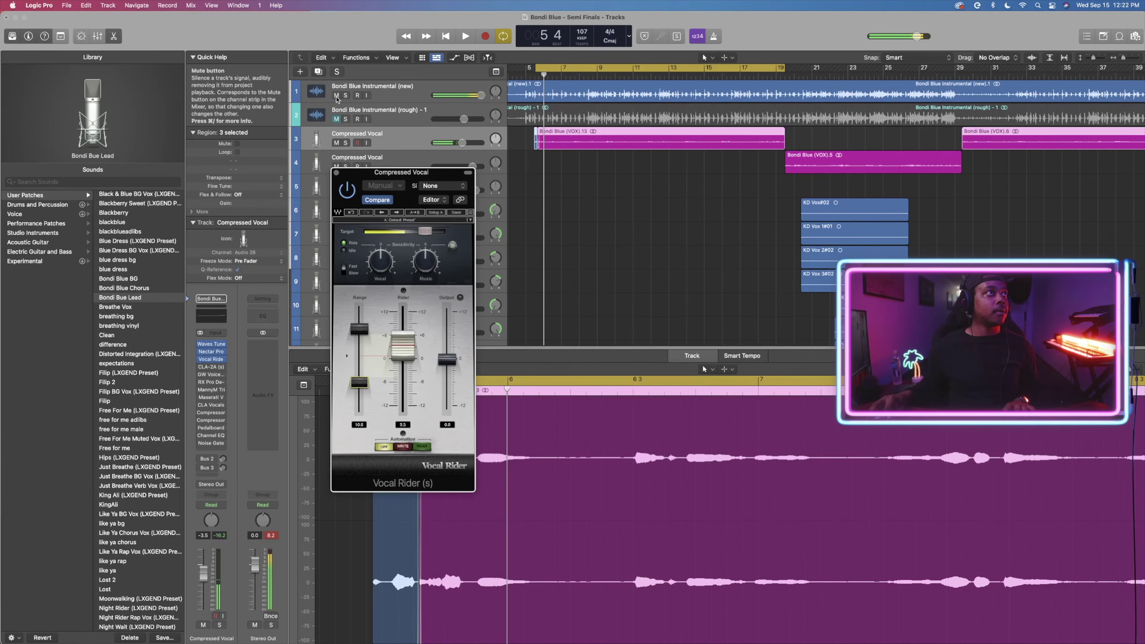
left_click(337, 96)
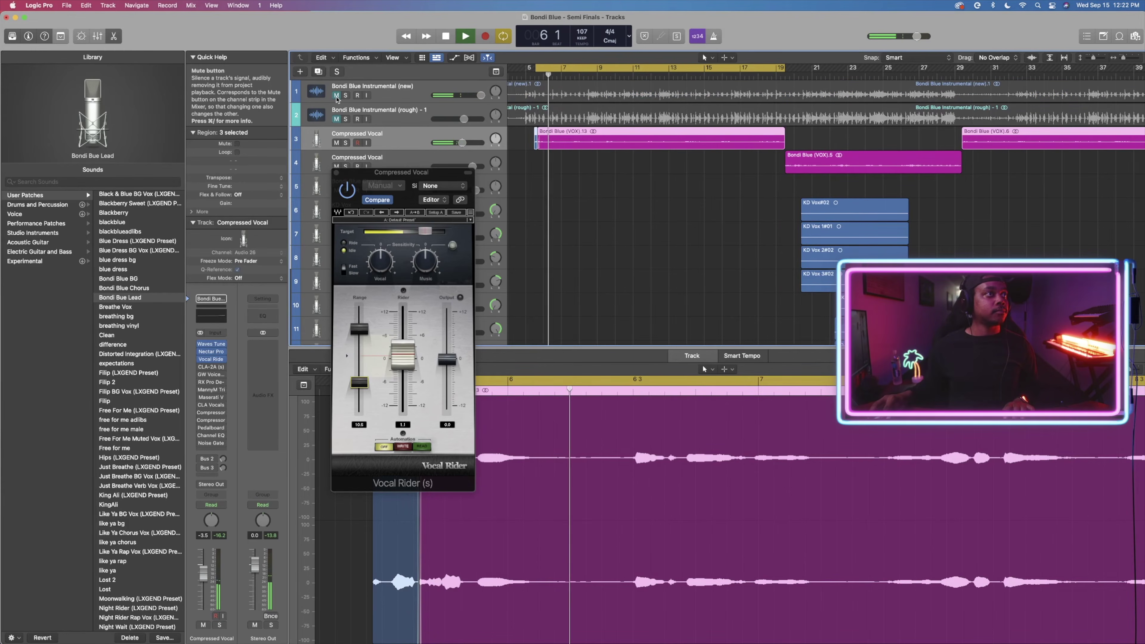
key("space")
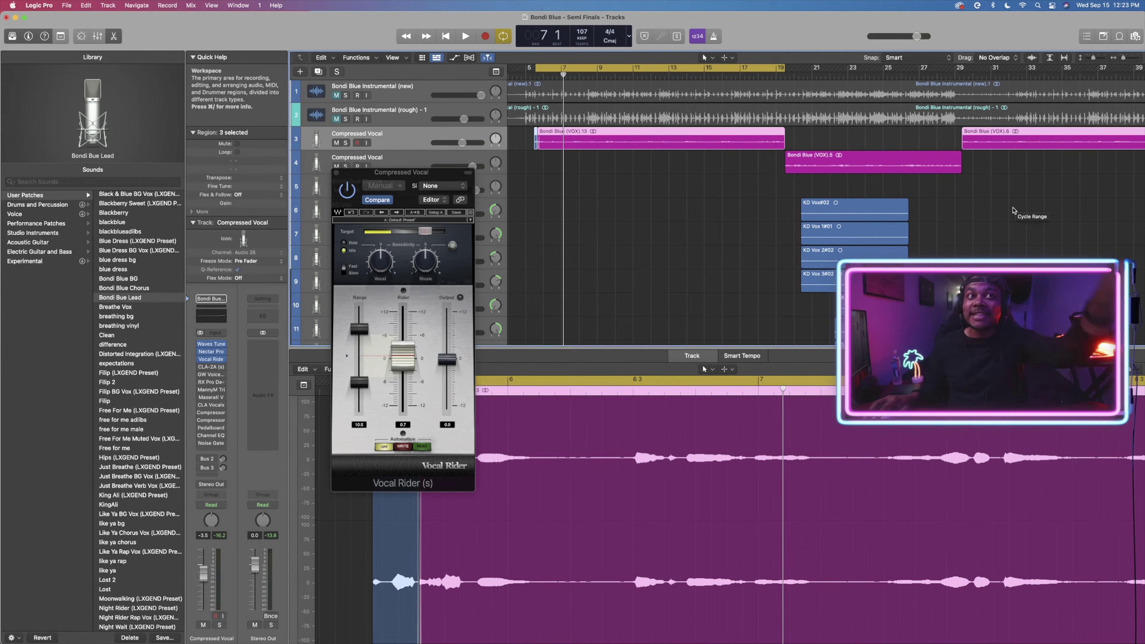
Step: Try out Vocal Rider's Target and extend the Range's lower limit to about -12 dB while the vocal plays
scroll(1014, 211, "down", 5)
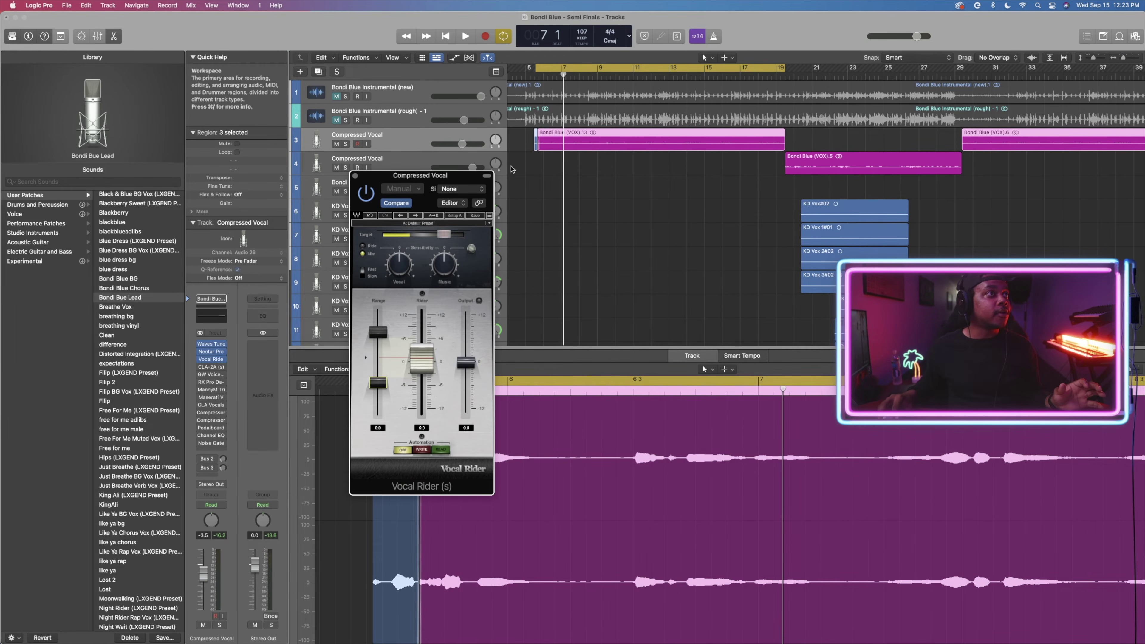
left_click_drag(444, 234, 446, 234)
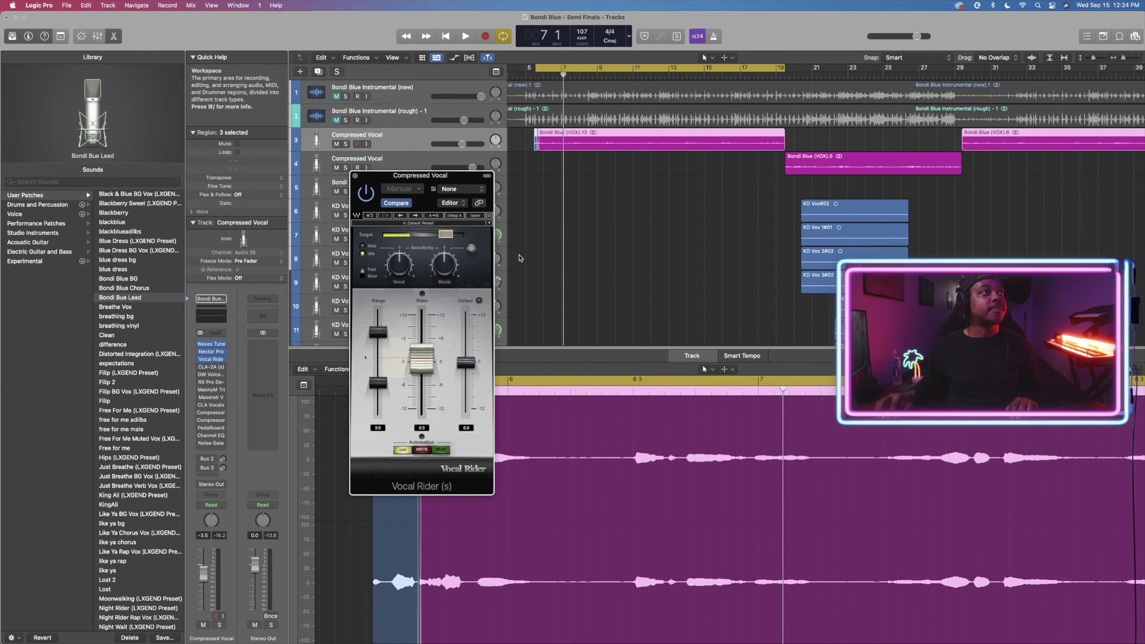
key("space")
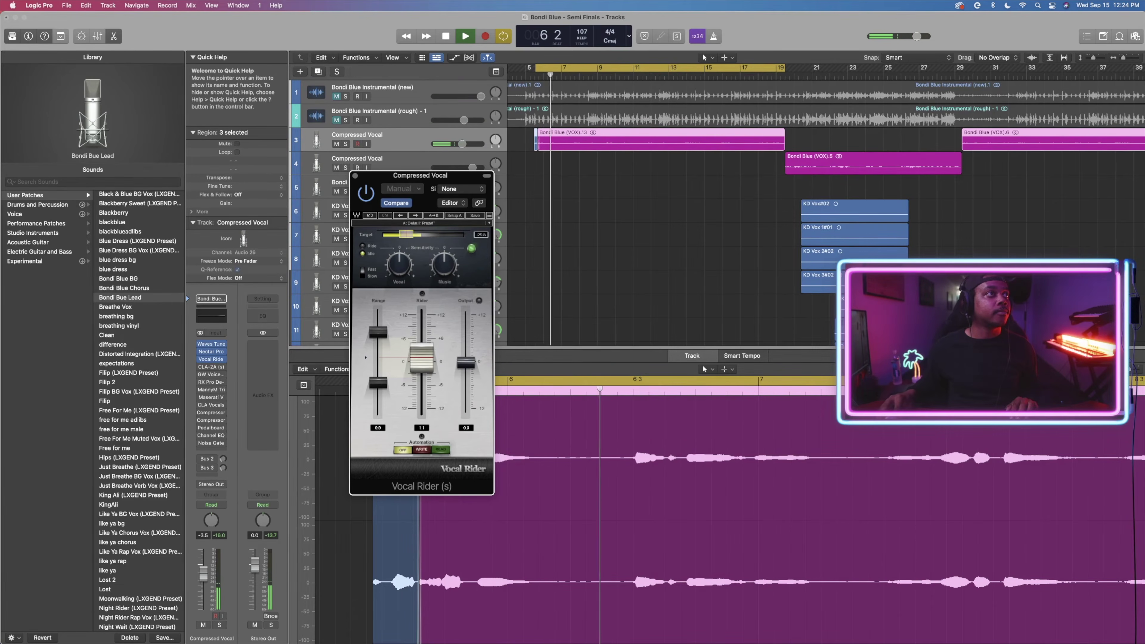
left_click_drag(378, 383, 378, 409)
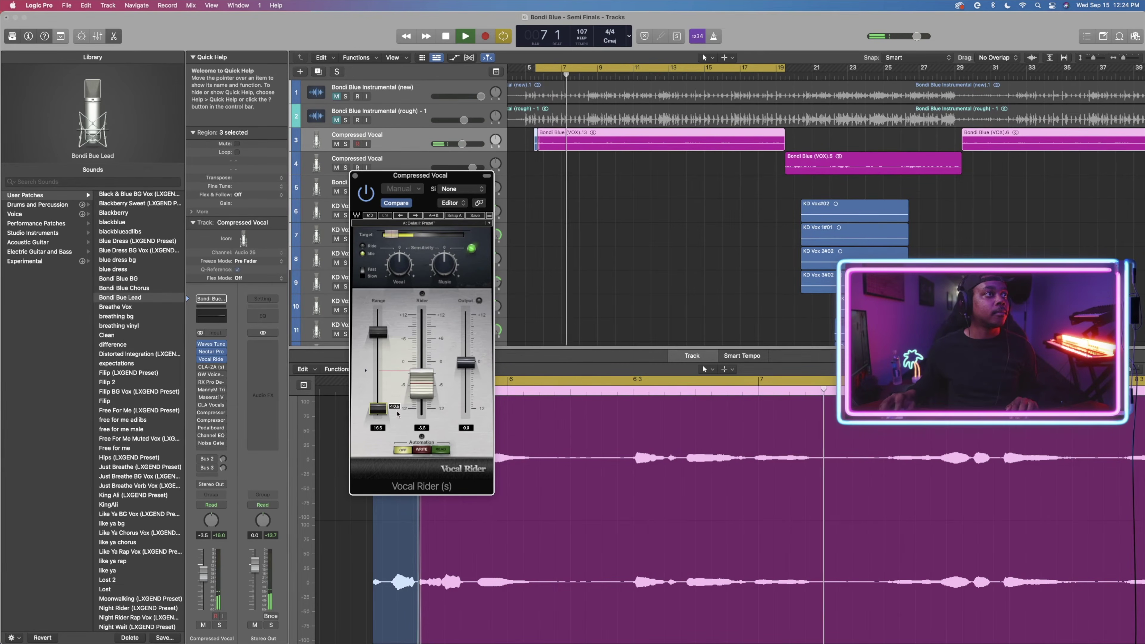
Step: Adjust Vocal Rider's Vocal sensitivity while the lead vocal plays, and stop playback
key("space")
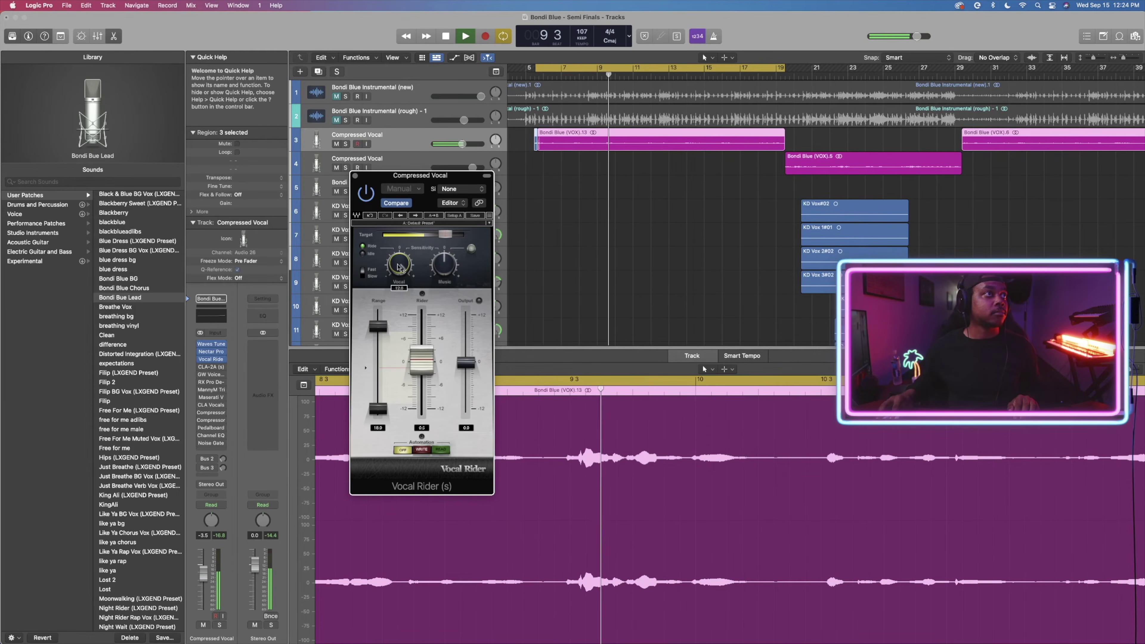
left_click_drag(398, 267, 399, 276)
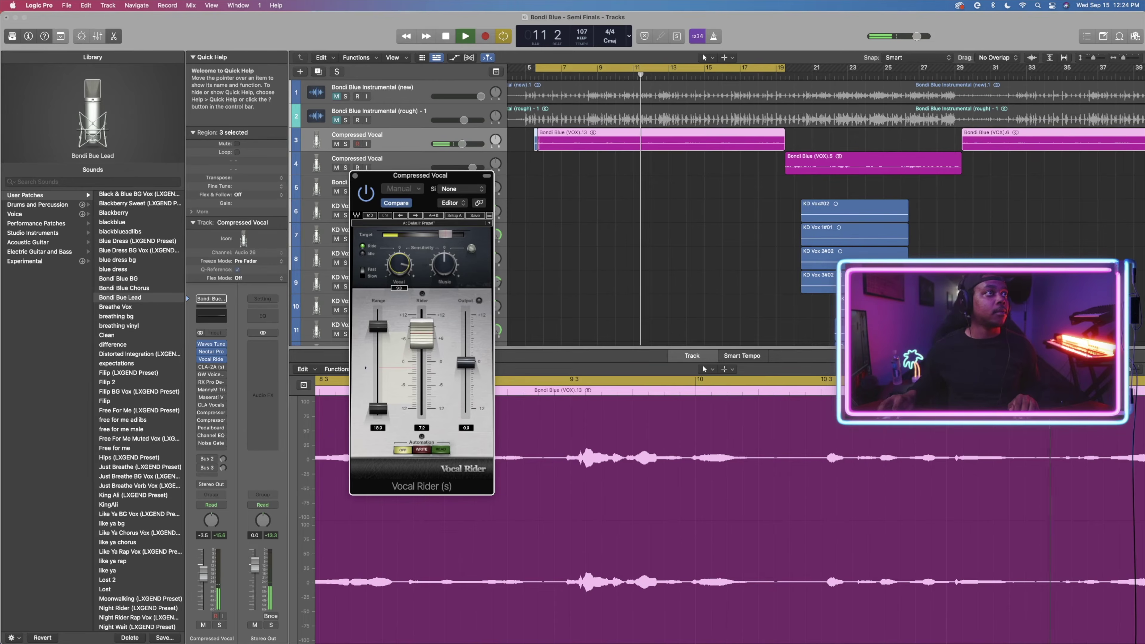
key("space")
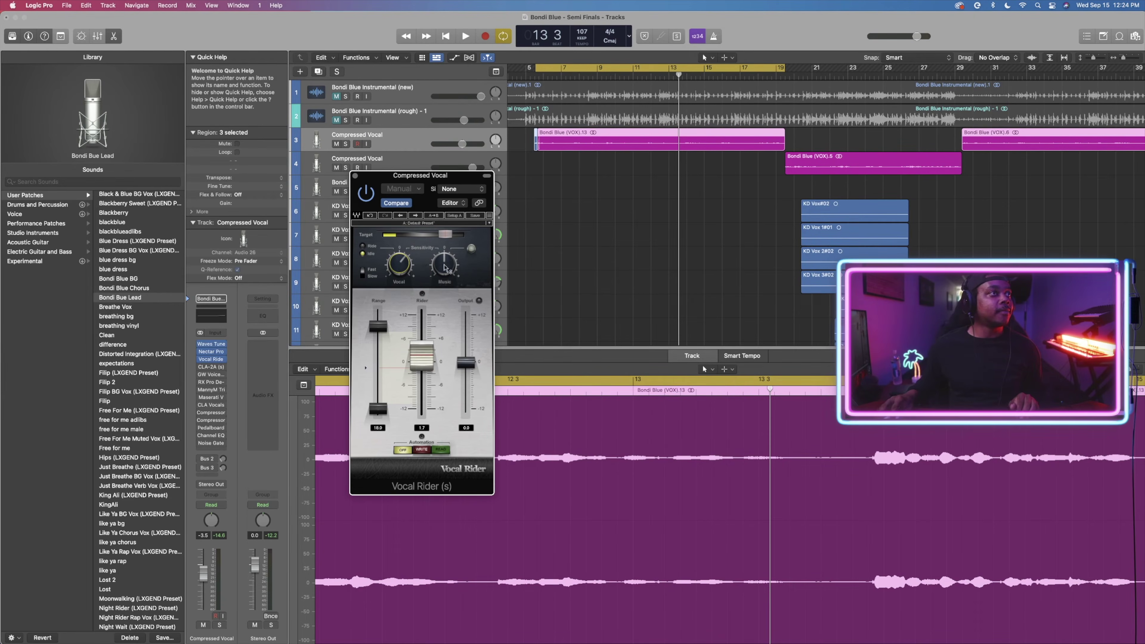
Step: Play the lead vocal while raising Vocal Rider's Range lower limit to about -5 dB, and close the plug-in
mouse_move(448, 271)
key("space")
scroll(614, 164, "left", 1)
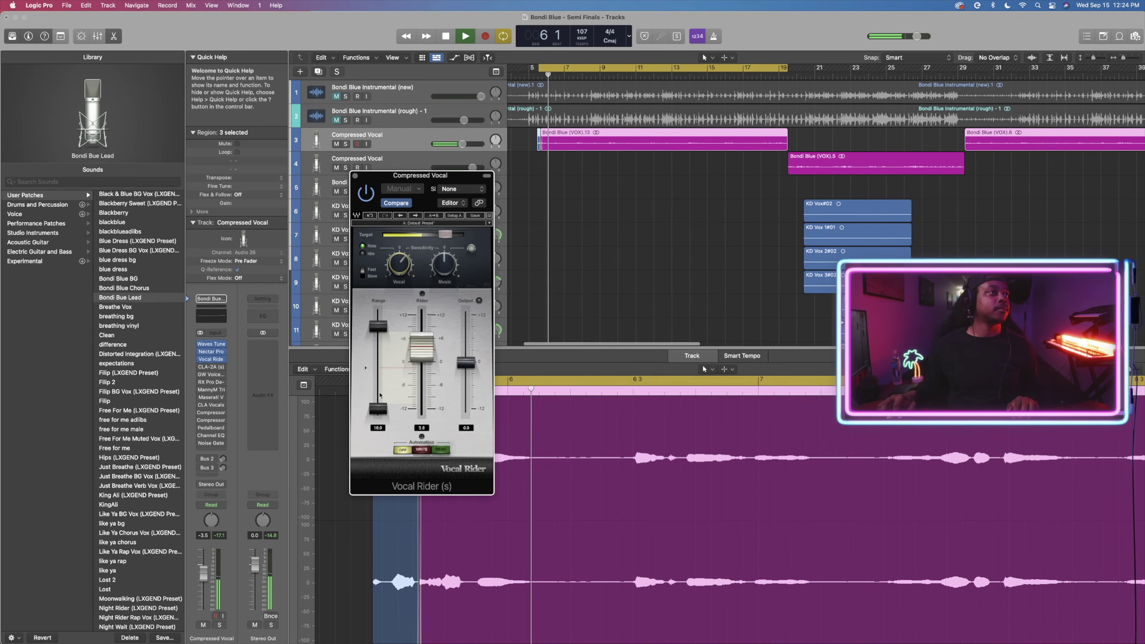
left_click_drag(378, 408, 378, 384)
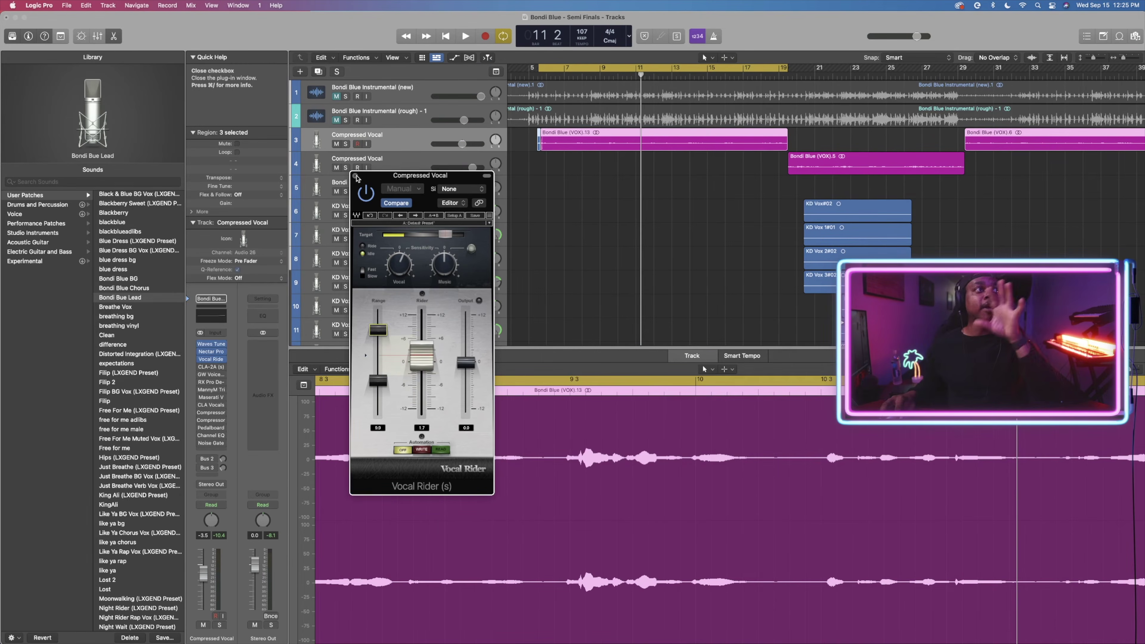
left_click(355, 176)
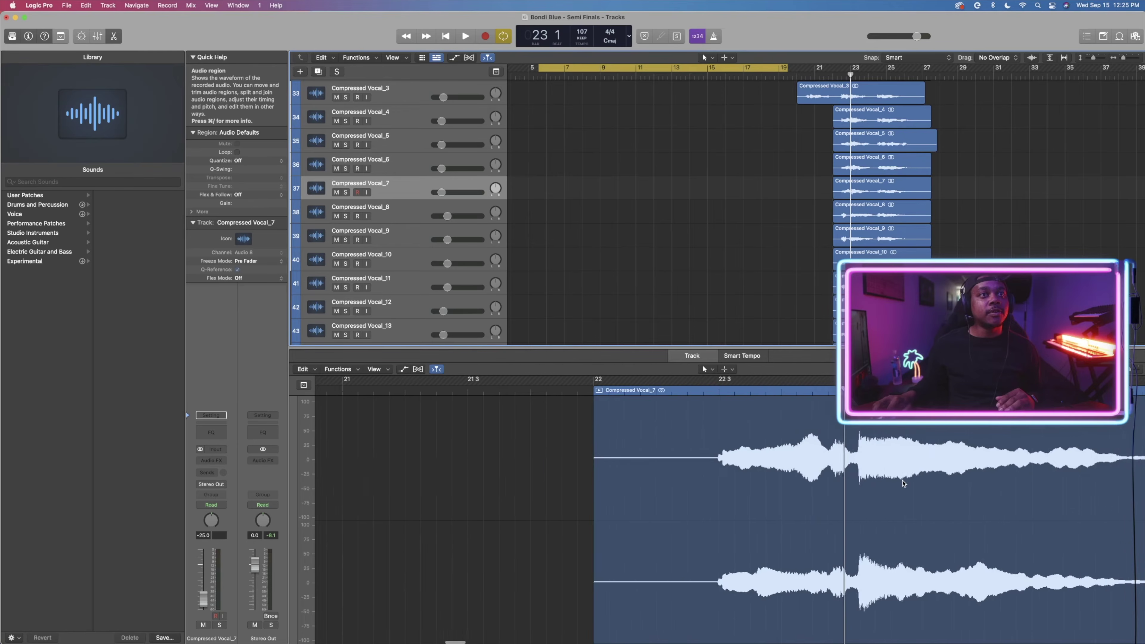
Step: Examine the Compressed Vocal_7 waveform around bars 22 to 24 and return to the first tracks of the arrangement
scroll(469, 467, "right", 5)
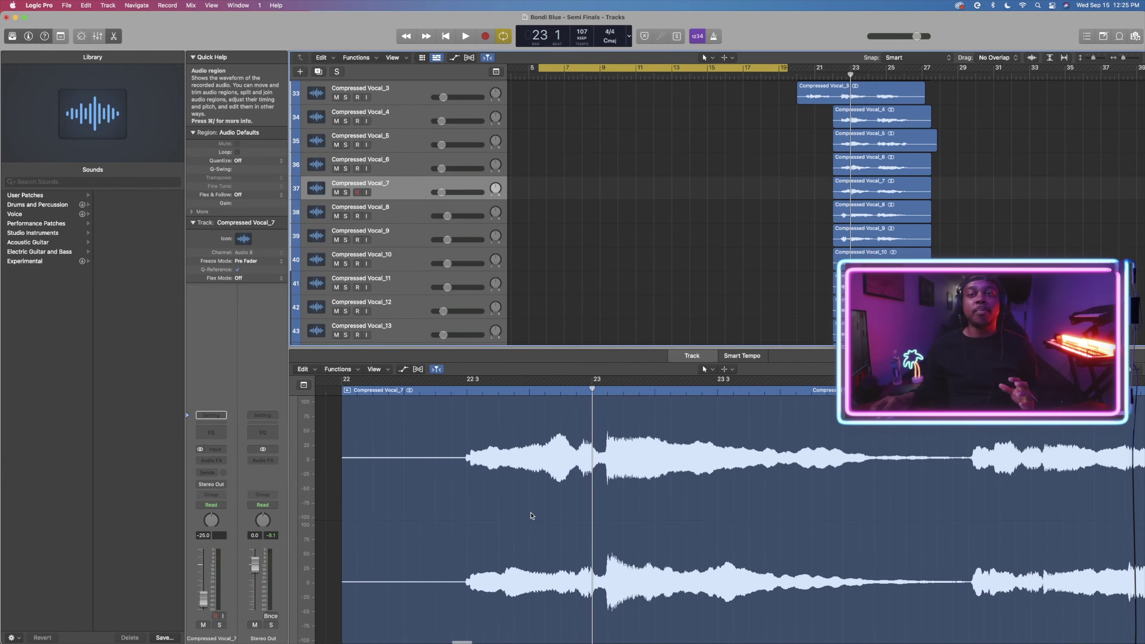
scroll(539, 508, "right", 2)
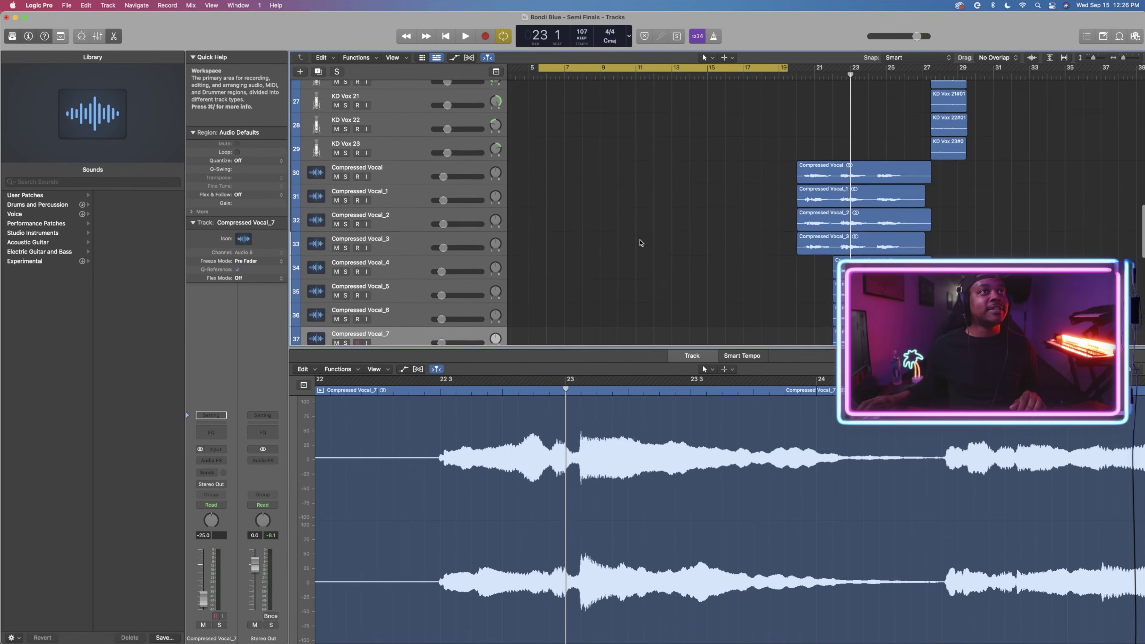
scroll(641, 243, "up", 15)
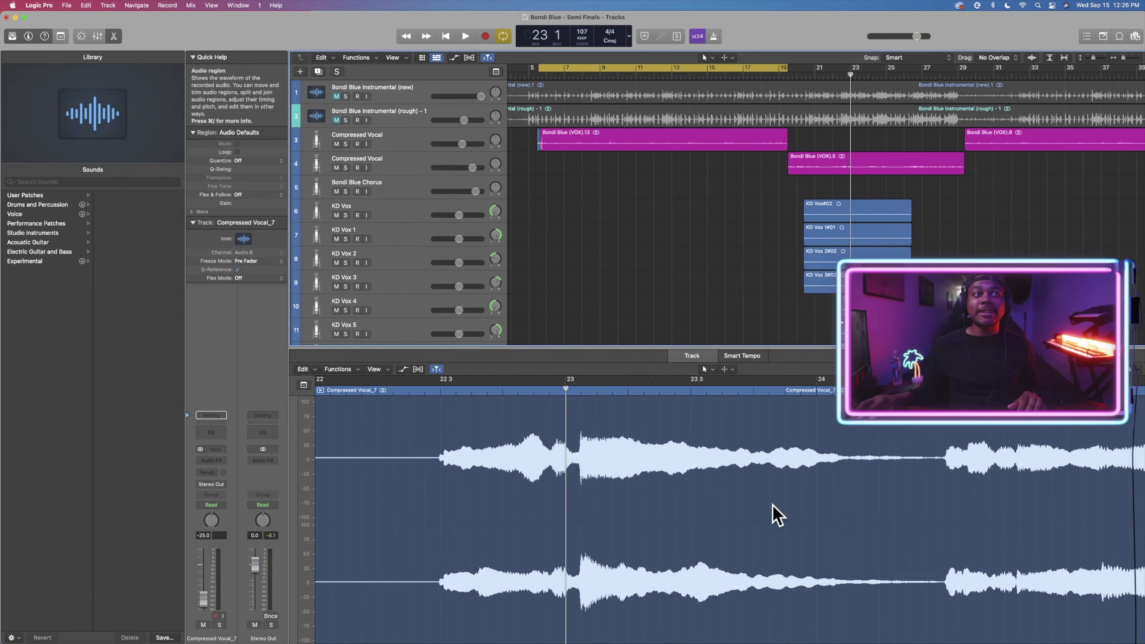
scroll(833, 466, "right", 1)
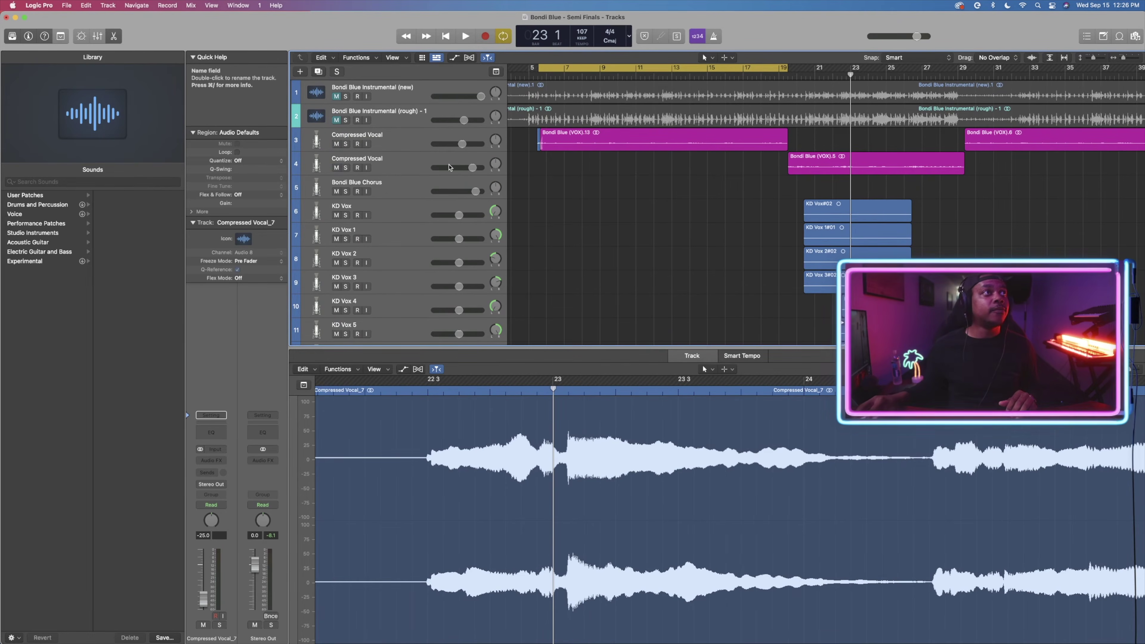
Step: Select the lead Compressed Vocal on track 3, open its CLA-2A compressor and play the vocal through it
left_click(399, 145)
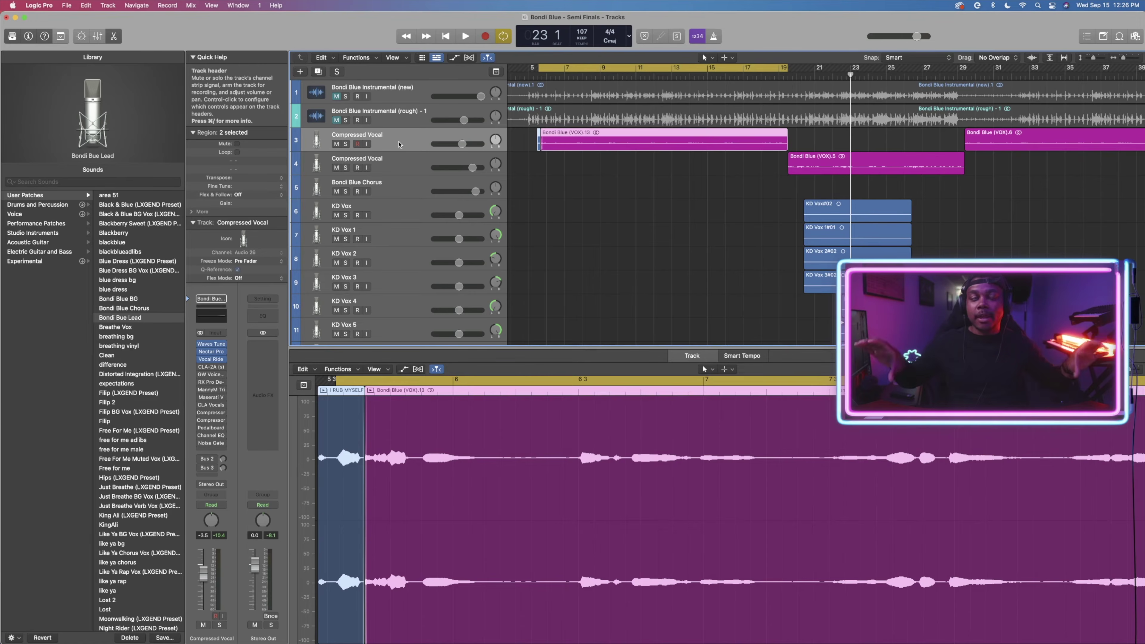
left_click(211, 367)
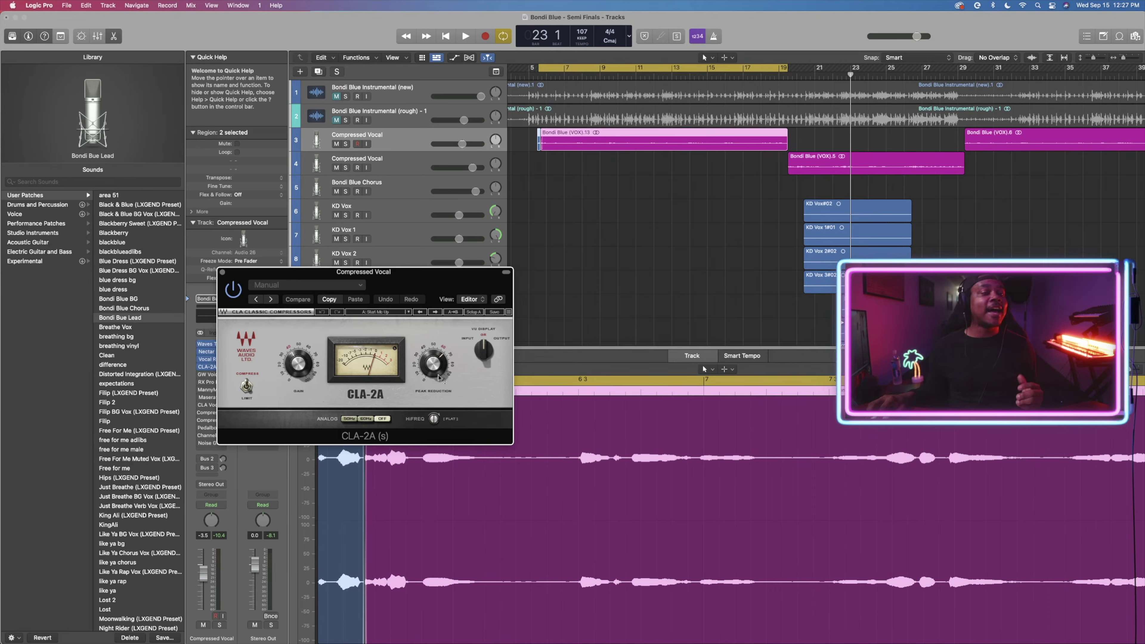
mouse_move(439, 379)
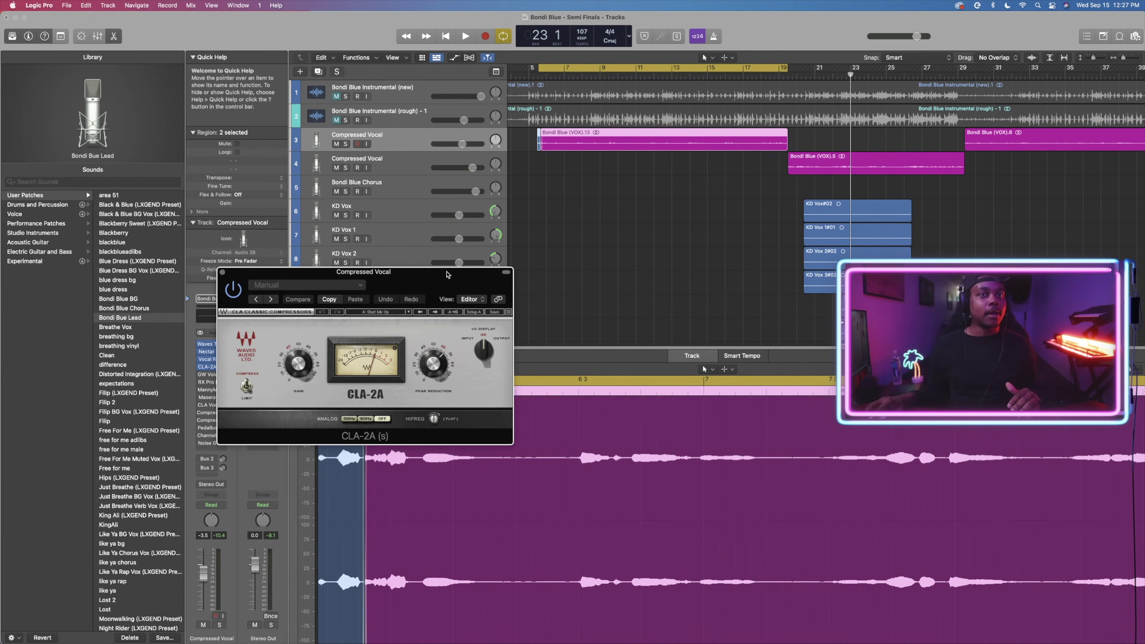
left_click_drag(447, 274, 511, 274)
key("space")
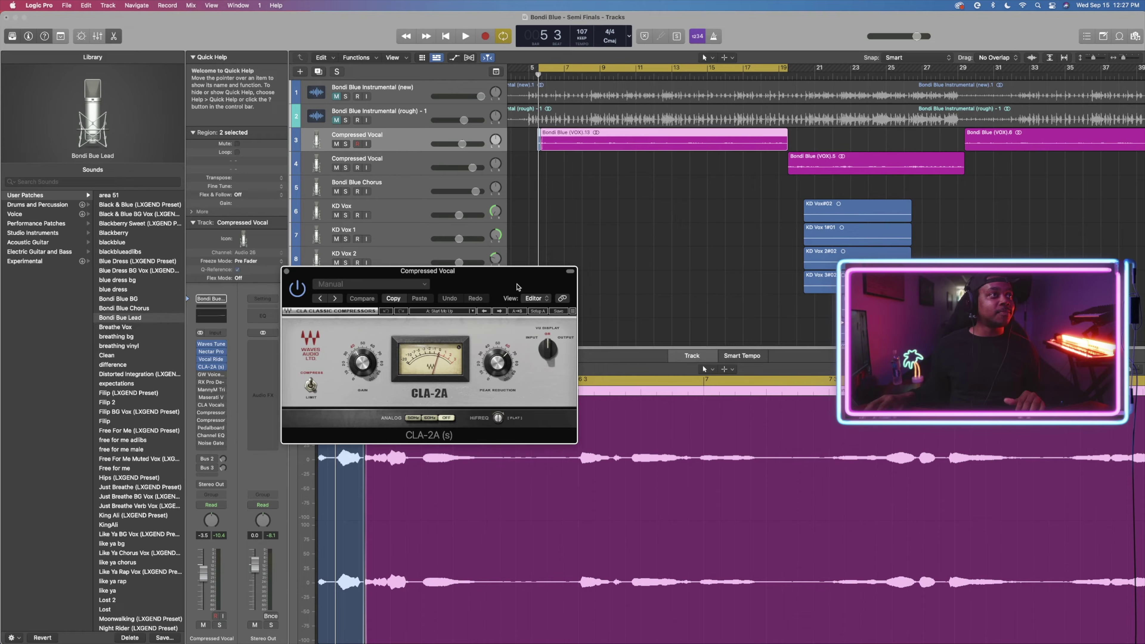
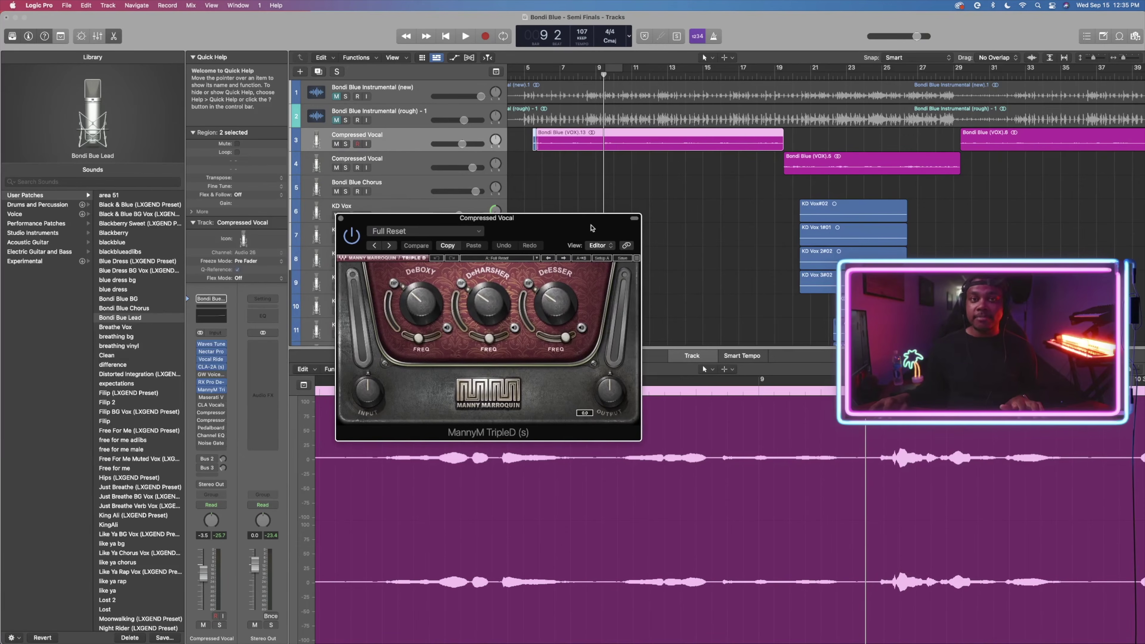
Step: Listen to only the DeBoxy band in MannyM TripleD and adjust its frequency while the lead vocal plays
left_click_drag(592, 228, 559, 225)
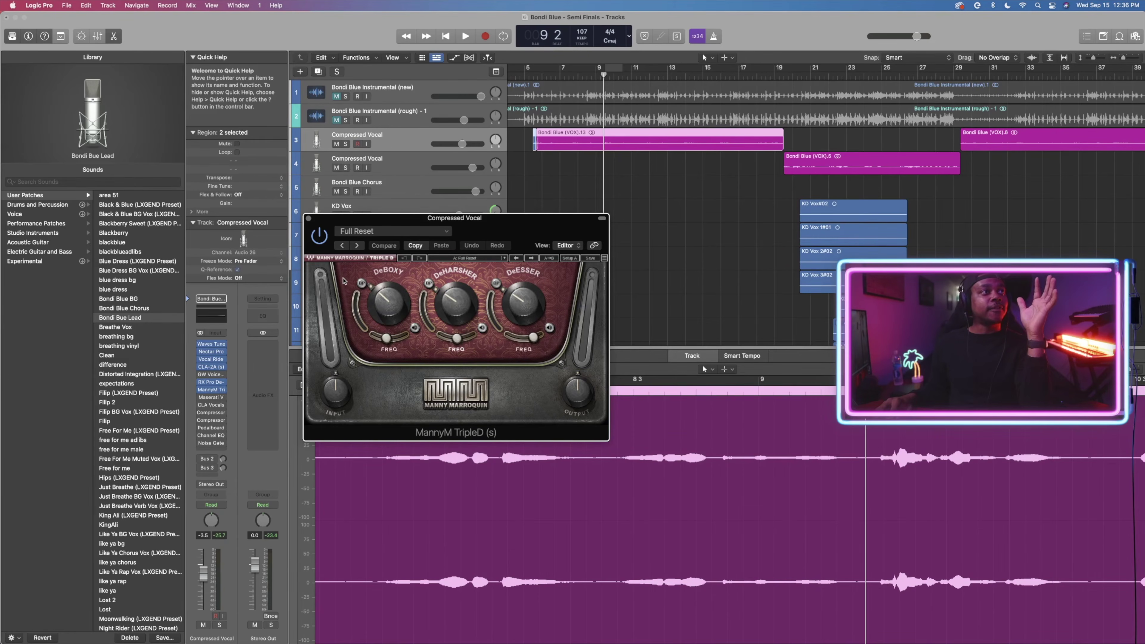
mouse_move(390, 320)
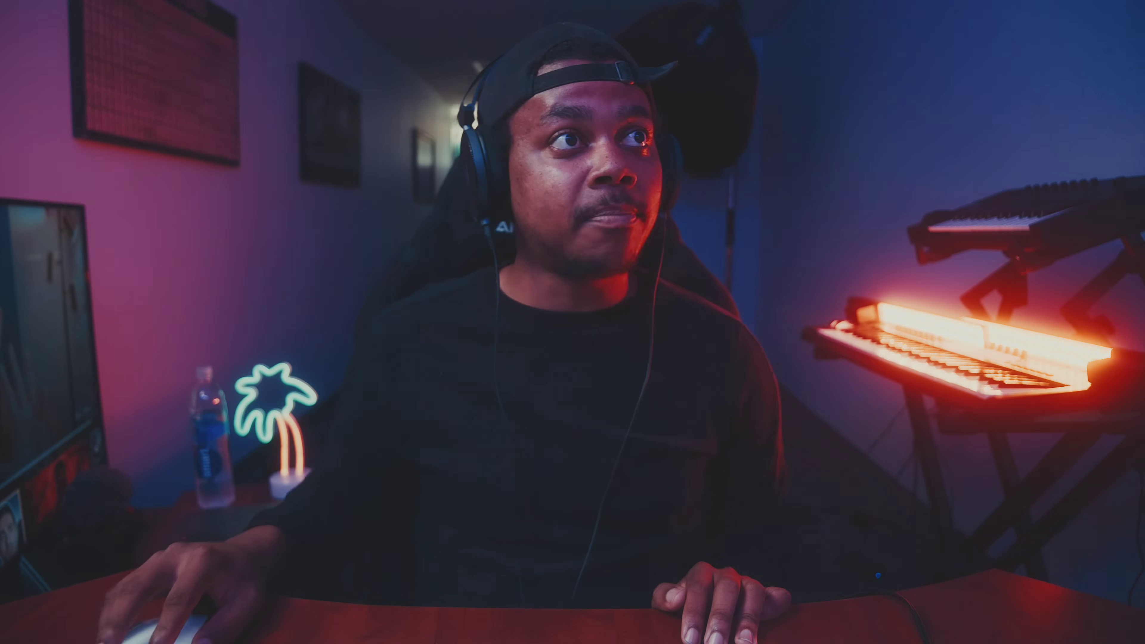
left_click(585, 323)
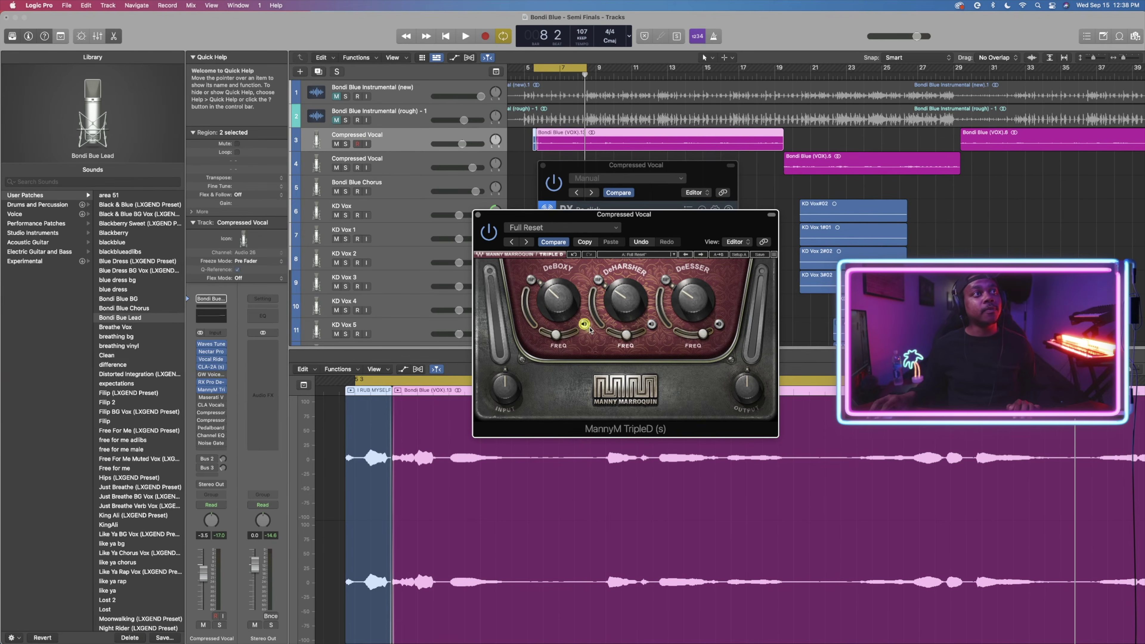
key("space")
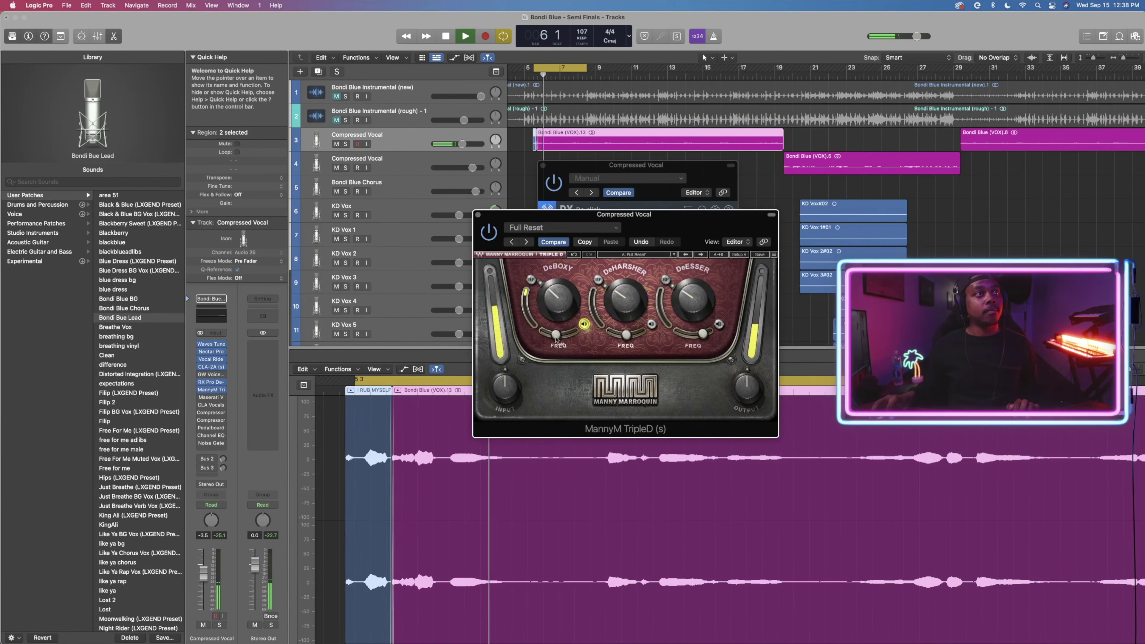
left_click_drag(558, 335, 575, 331)
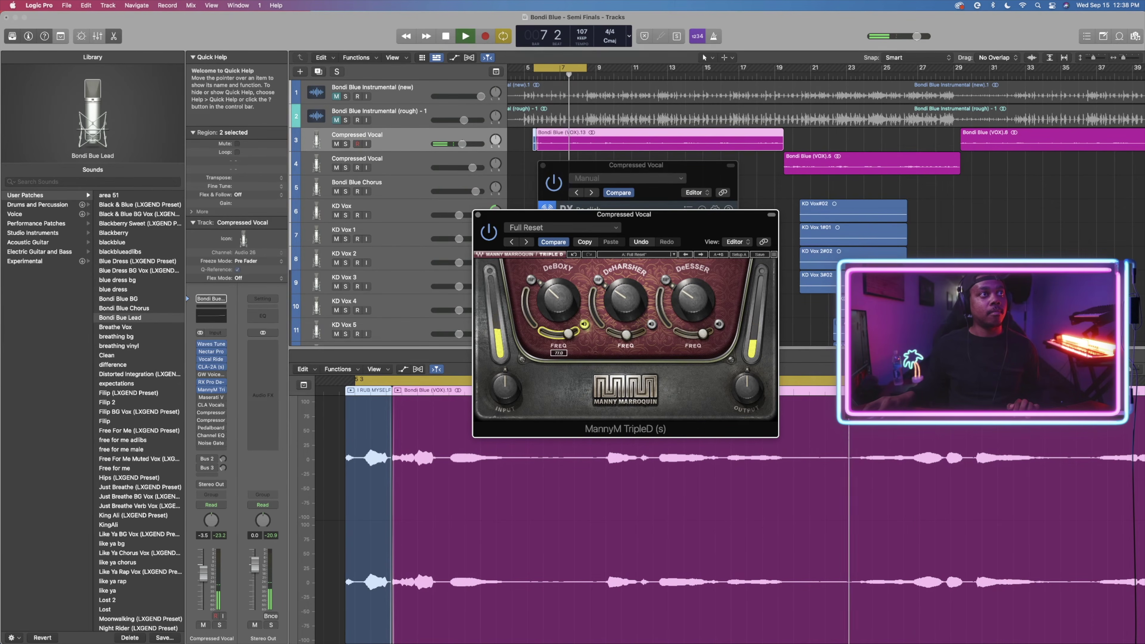
left_click_drag(563, 335, 555, 334)
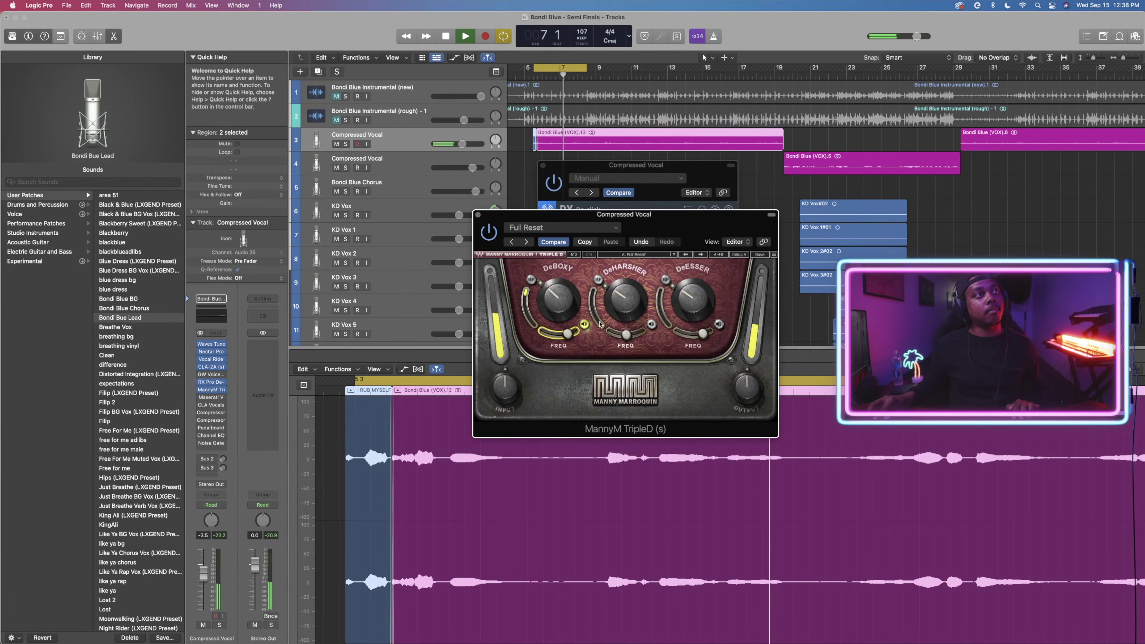
Step: Compare the vocal with TripleD bypassed and audition the signal that DeBoxy removes
left_click(493, 234)
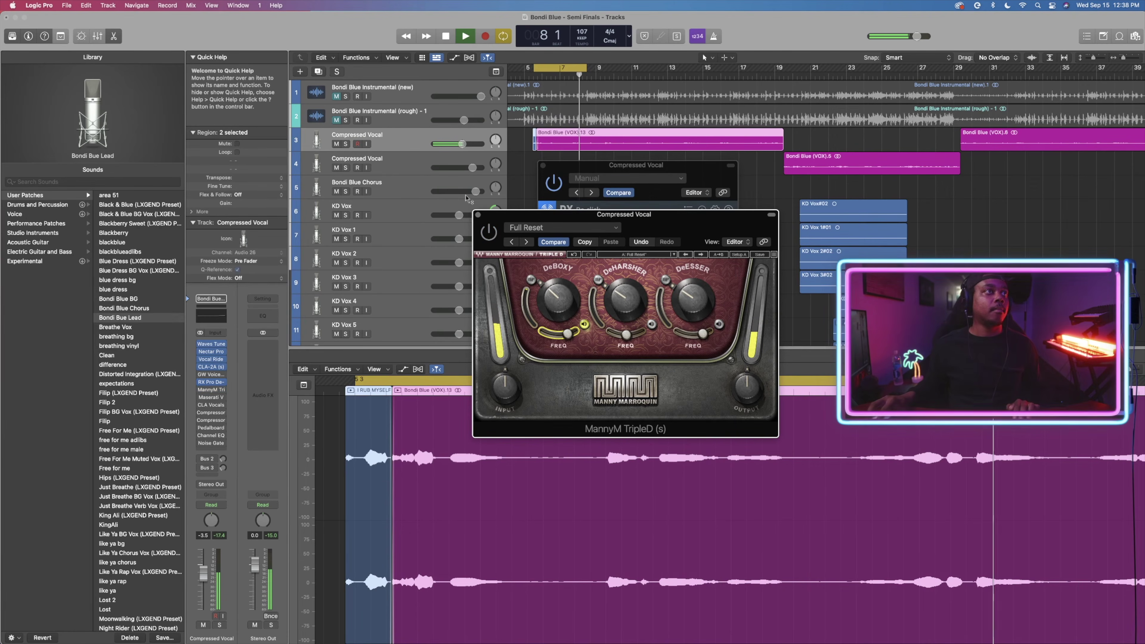
key("space")
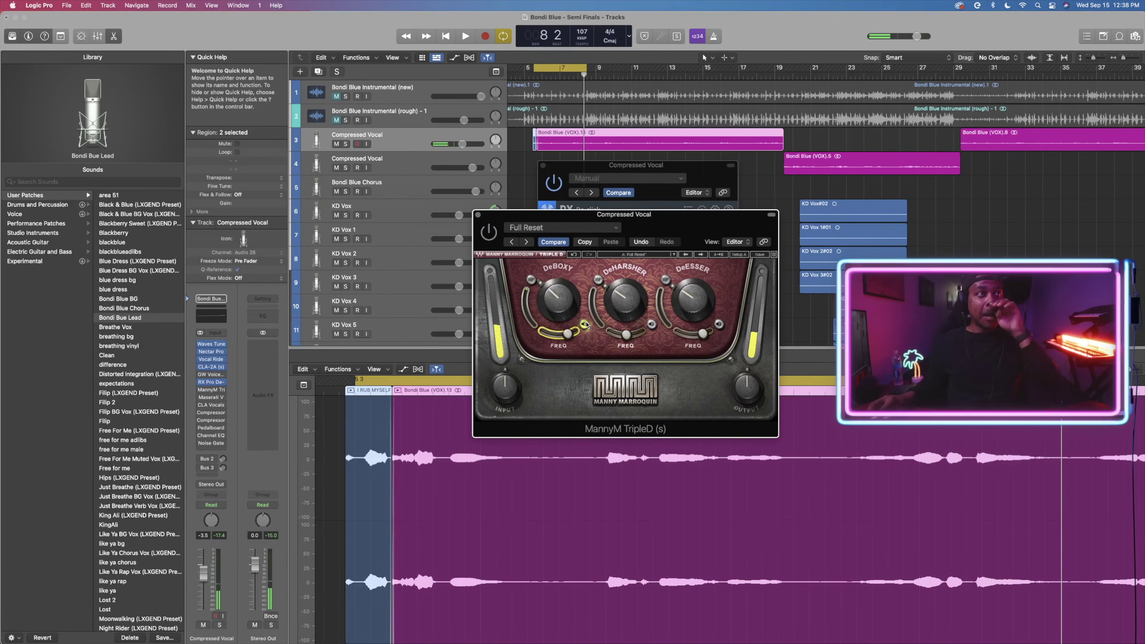
key("space")
left_click(531, 280)
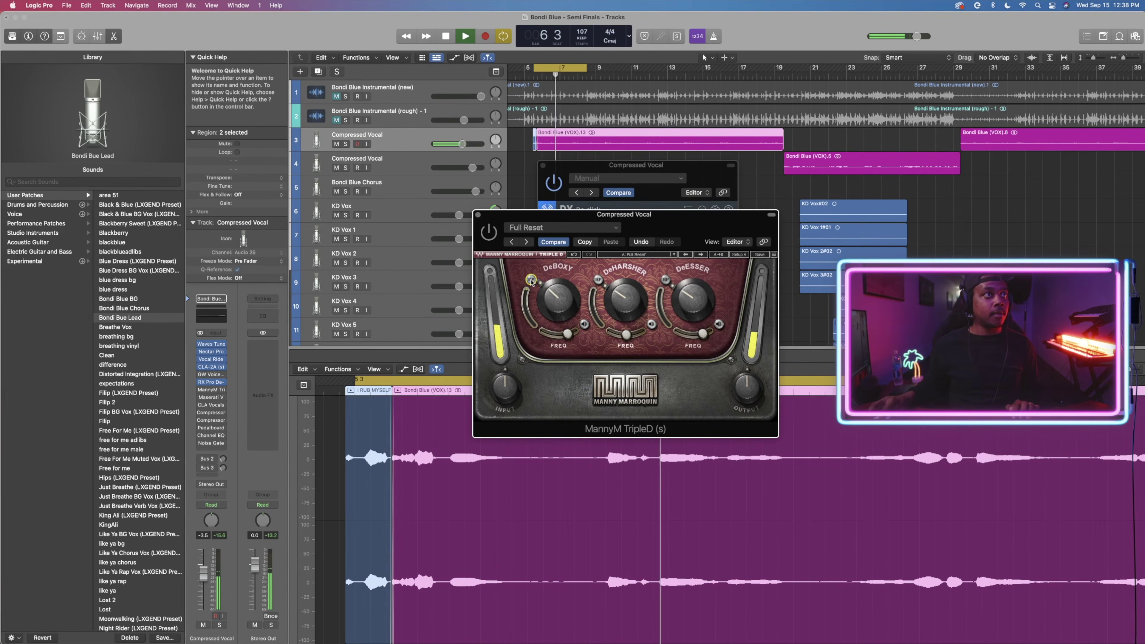
mouse_move(559, 280)
key("space")
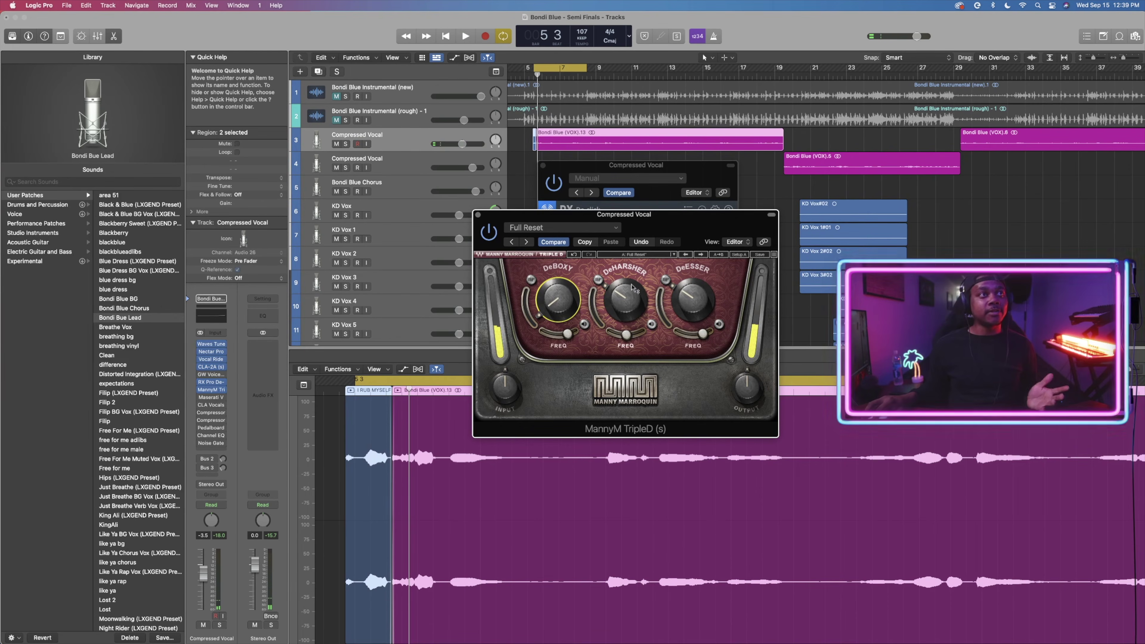
Step: Set the DeBoxy amount to about 20 and fine-tune its frequency while the vocal plays
left_click_drag(558, 300, 559, 287)
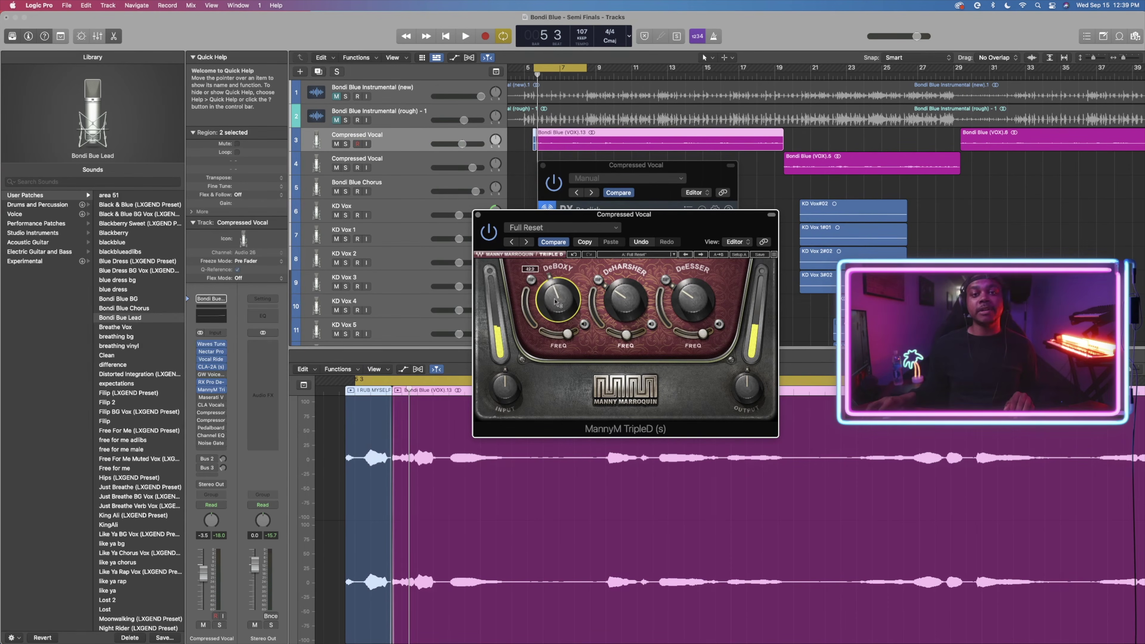
mouse_move(565, 291)
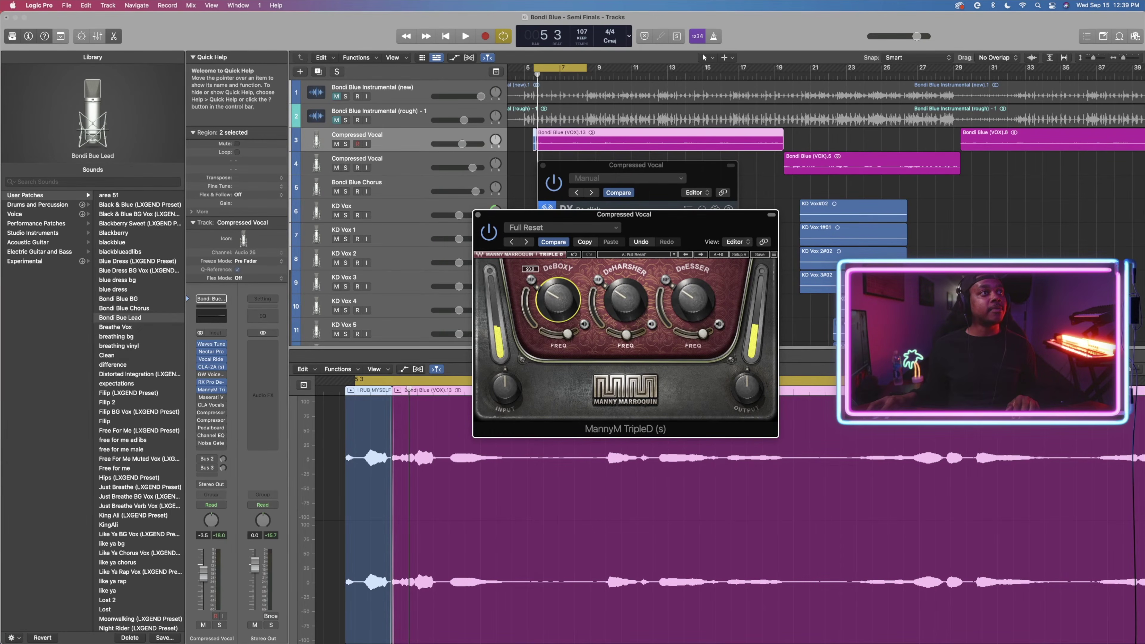
key("space")
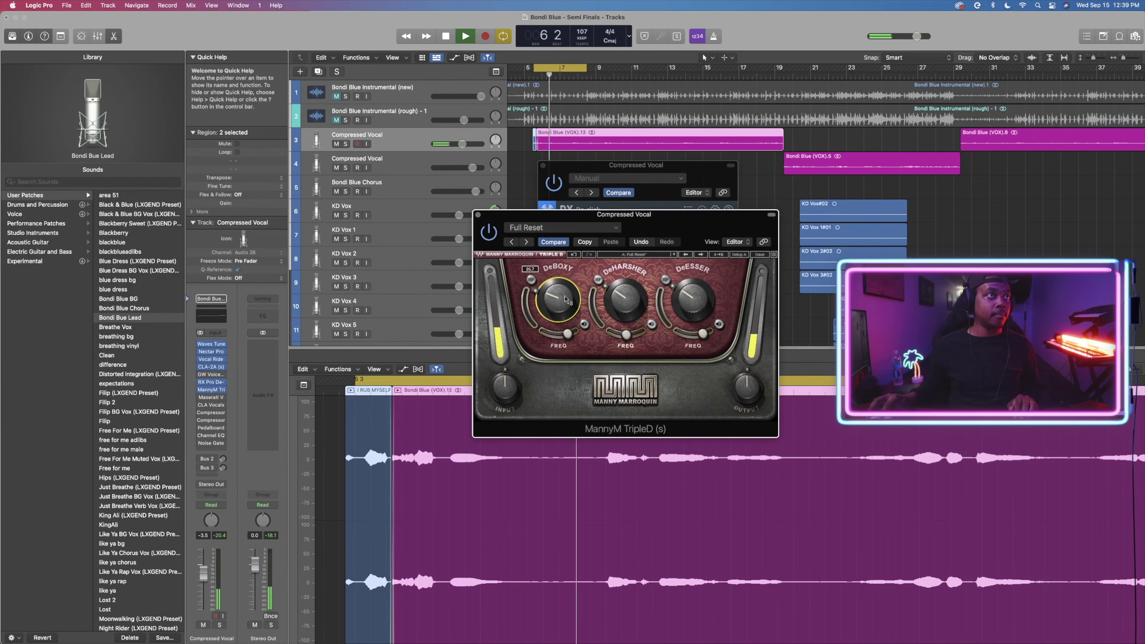
left_click_drag(568, 336, 566, 334)
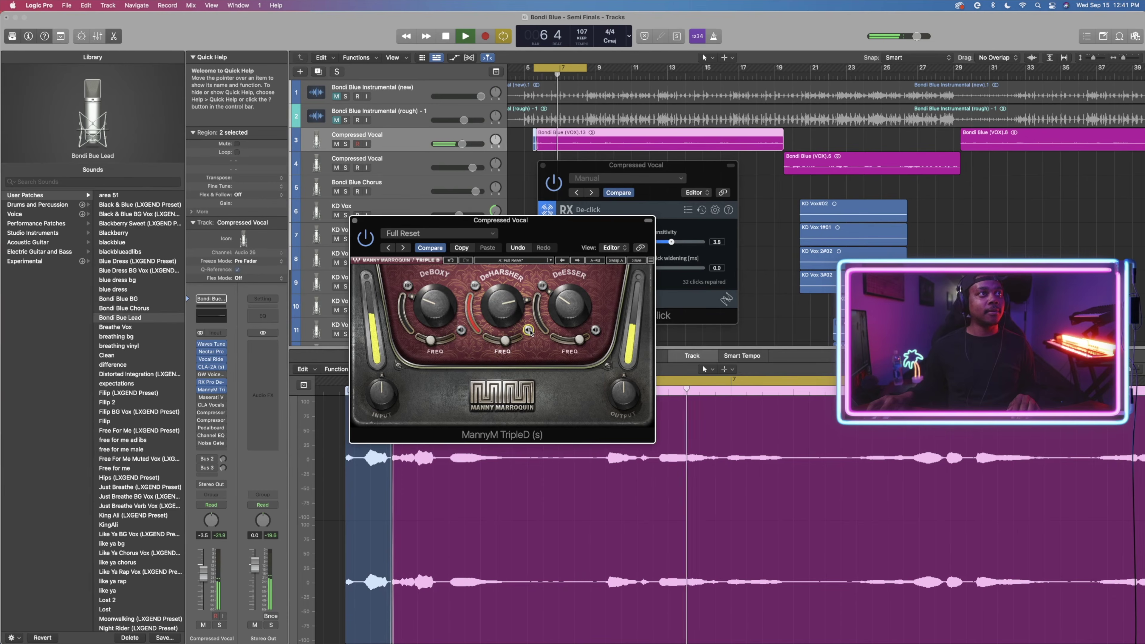
Step: Audition what DeHarsher removes from the looped vocal and set its amount to about 18
key("space")
left_click_drag(513, 309, 513, 298)
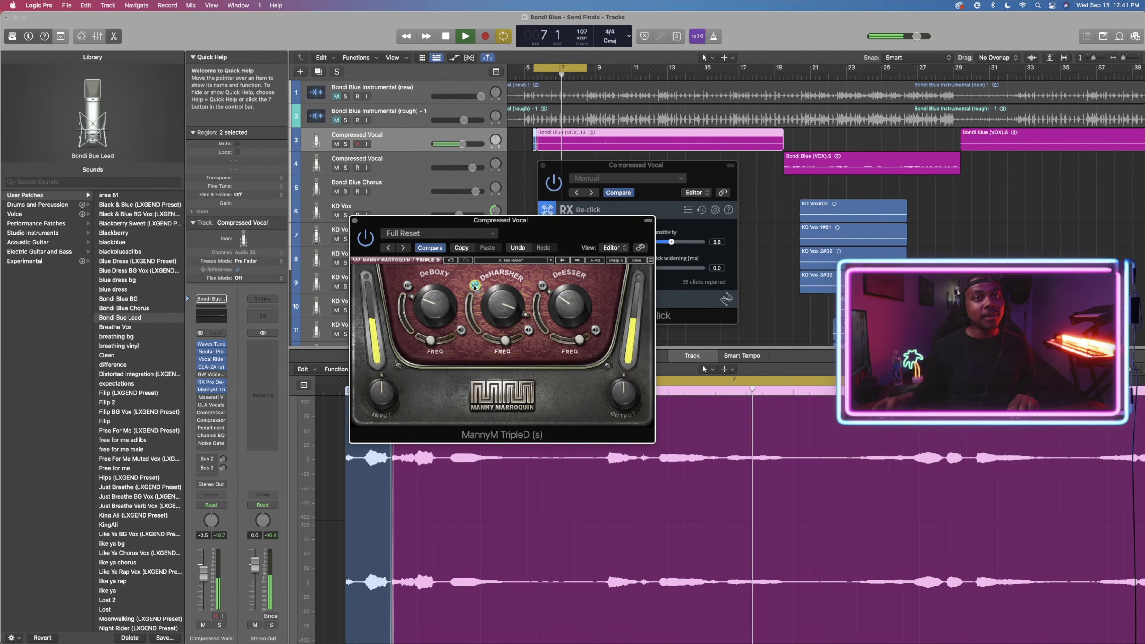
key("space")
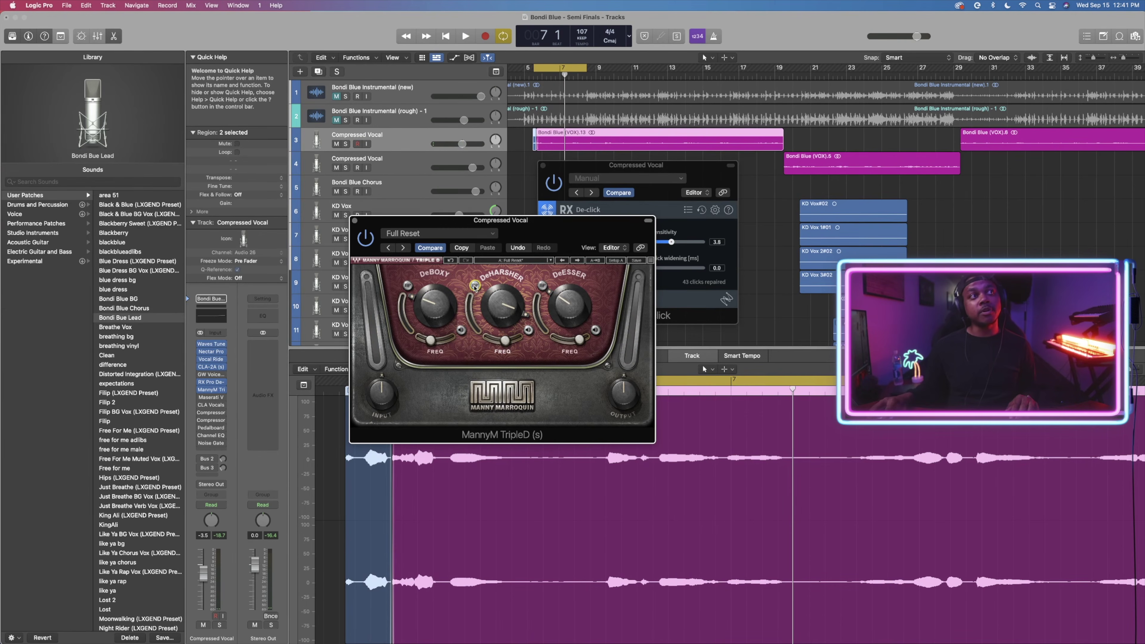
key("space")
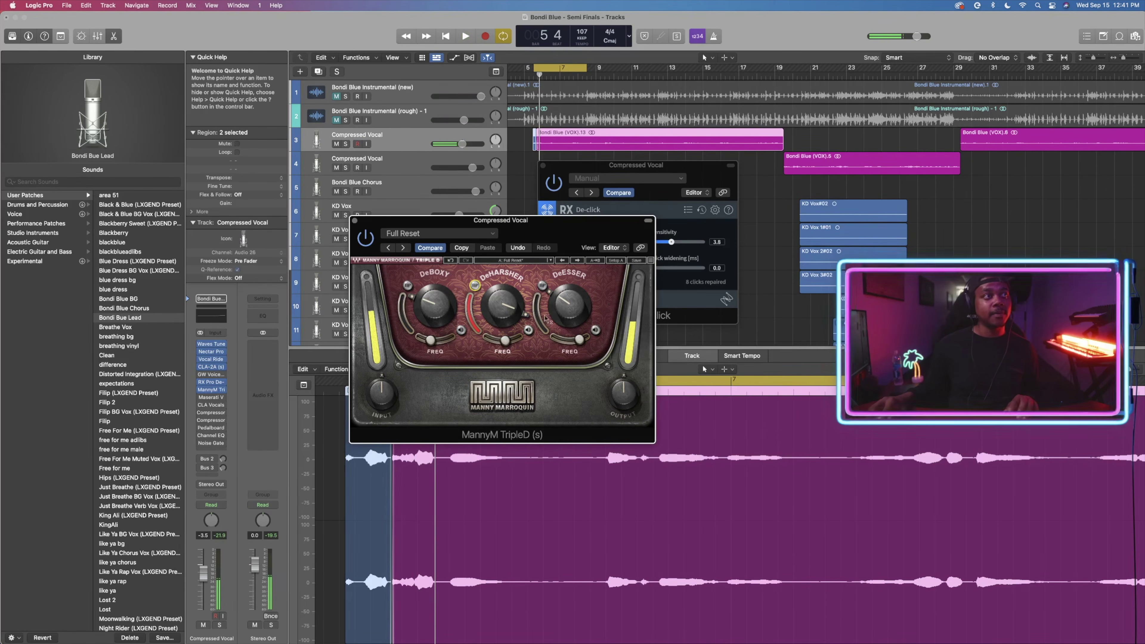
left_click_drag(506, 305, 506, 338)
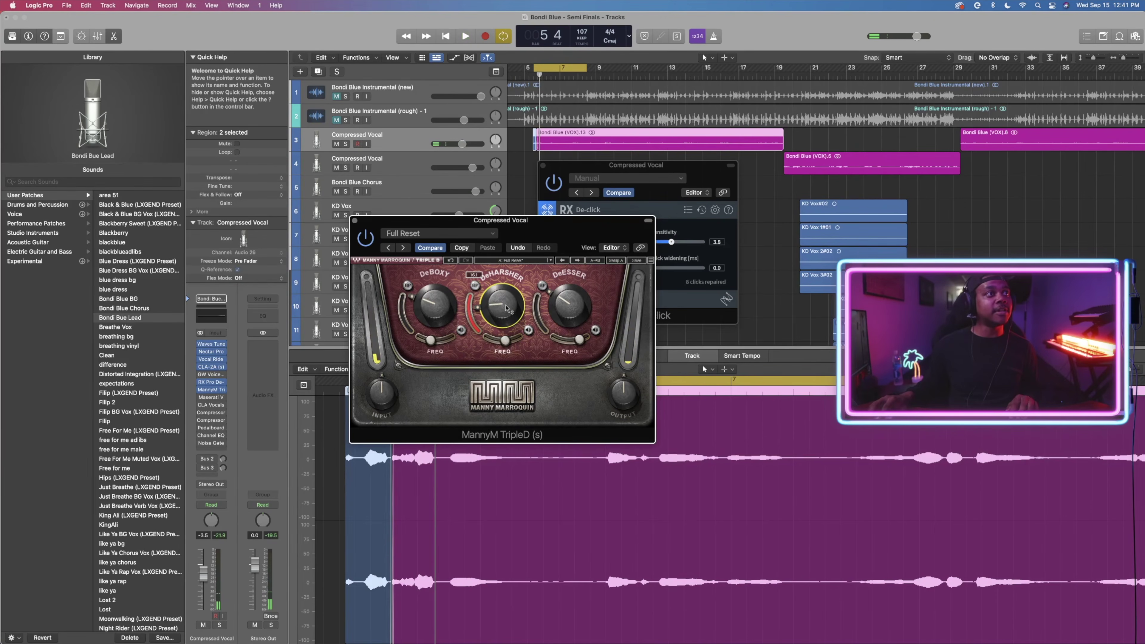
key("space")
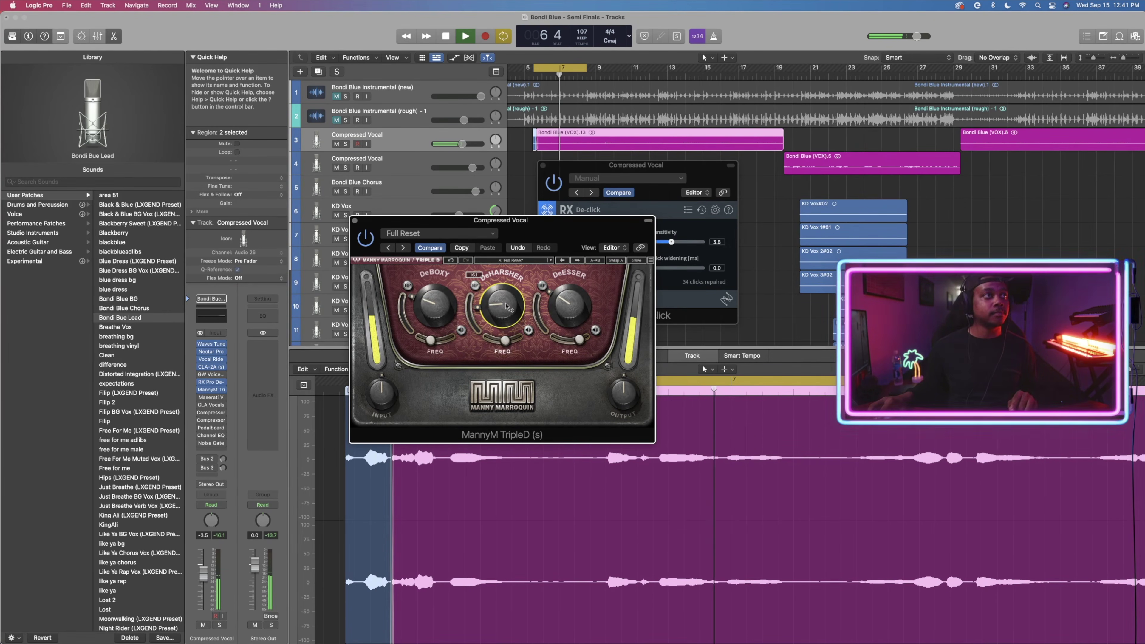
key("space")
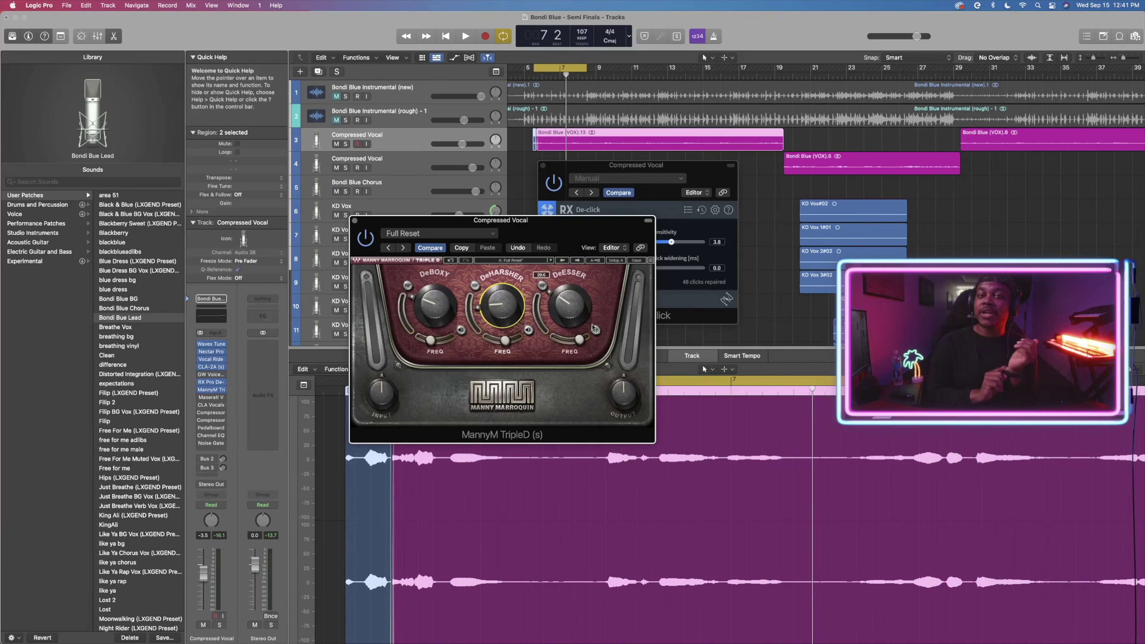
Step: Listen to only the DeEsser band while the lead vocal plays, and stop playback
left_click(595, 330)
key("space")
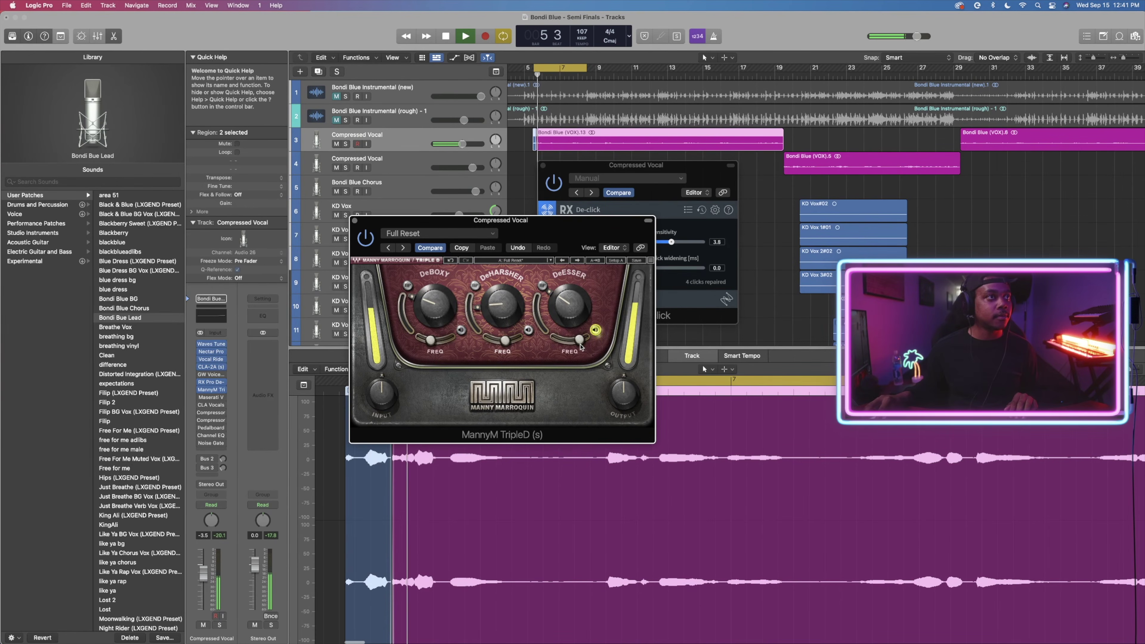
mouse_move(580, 345)
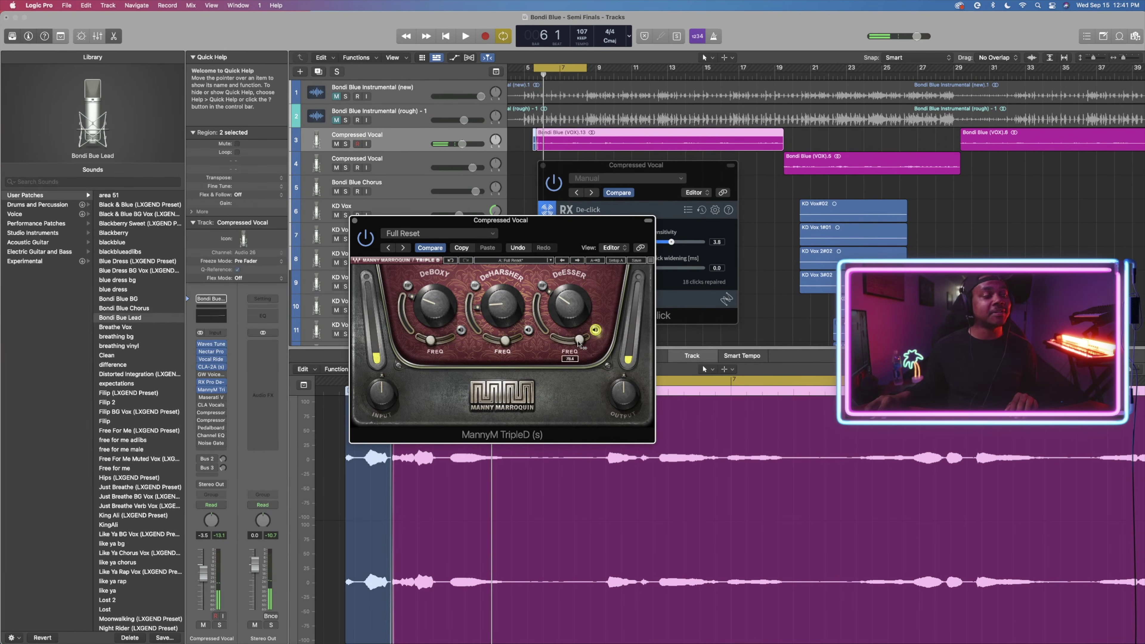
key("space")
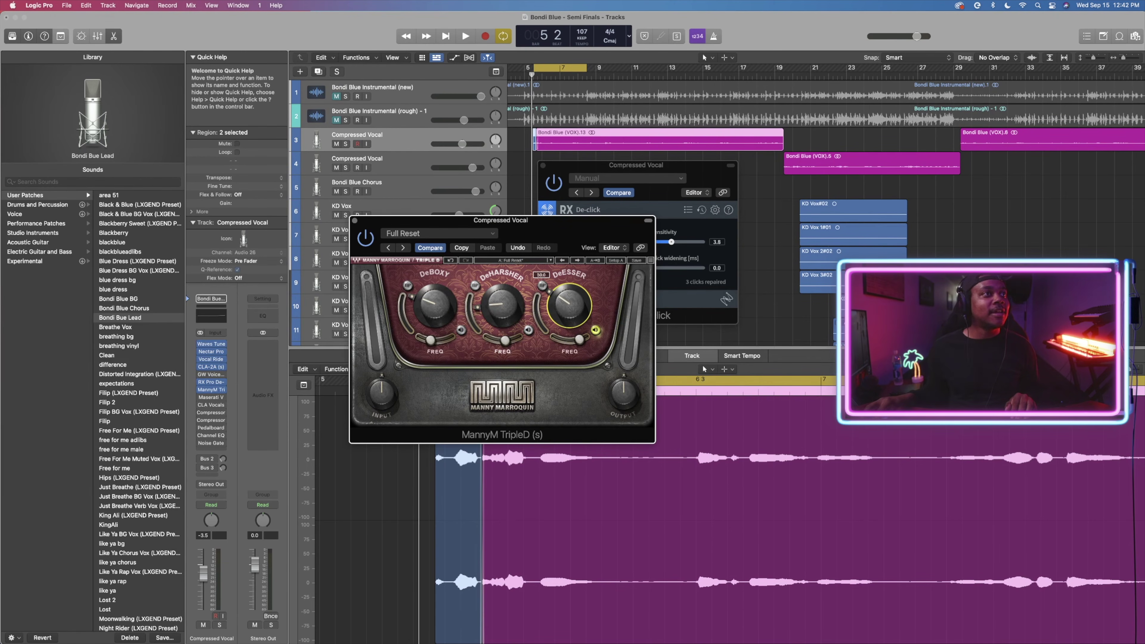
Step: Play the looped lead vocal through TripleD, and bring up the TripleD settings on the Compressed Vocal track again
key("space")
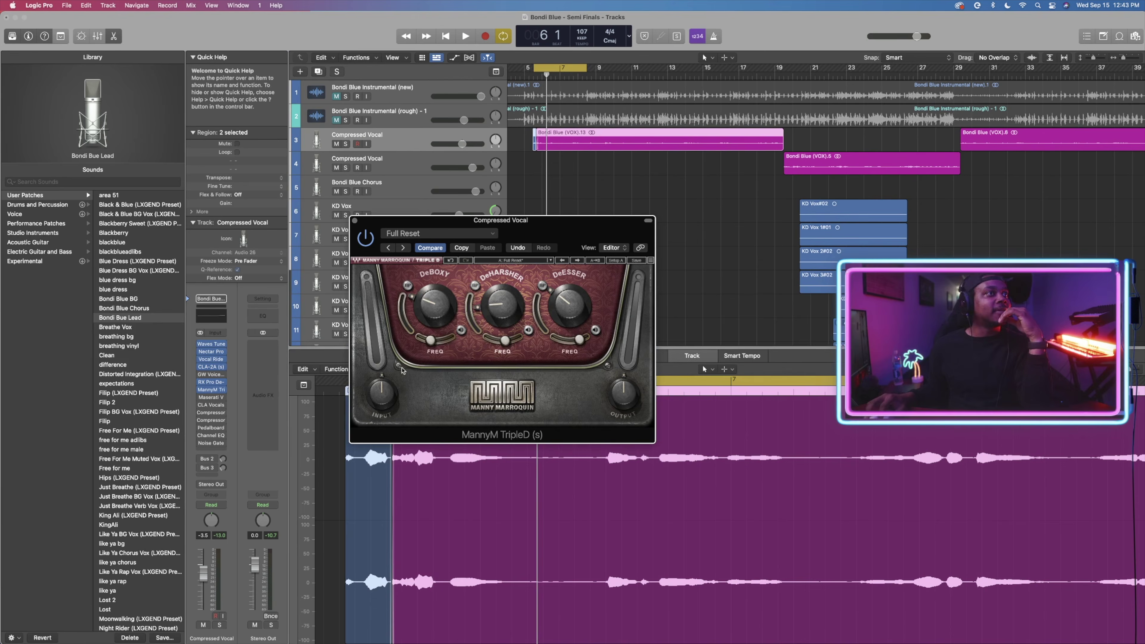
scroll(543, 269, "right", 1)
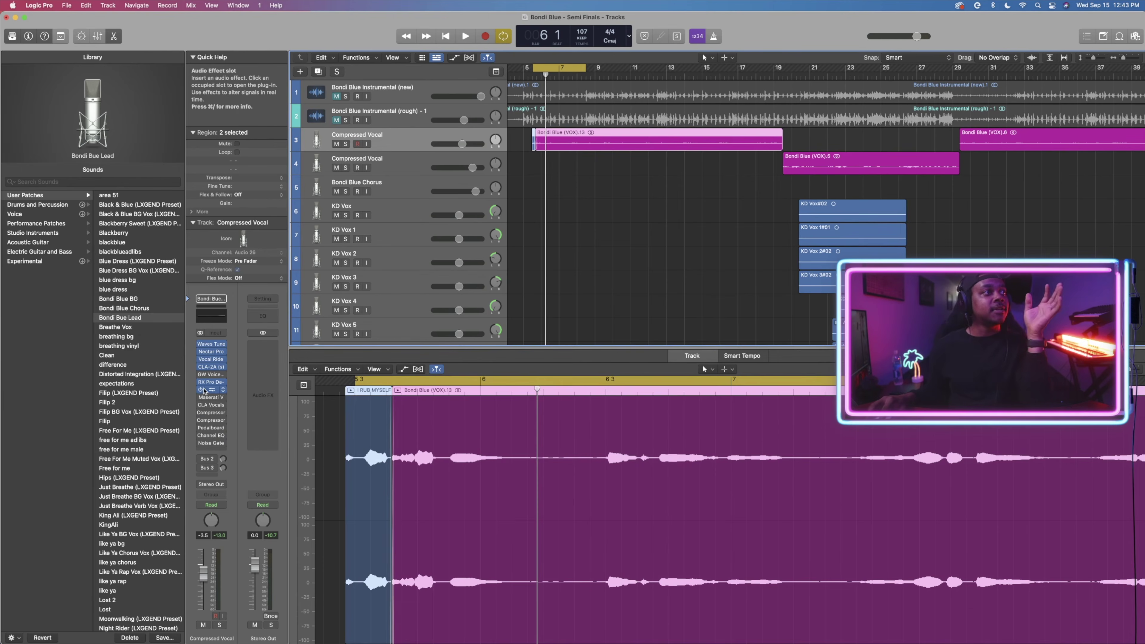
left_click(210, 389)
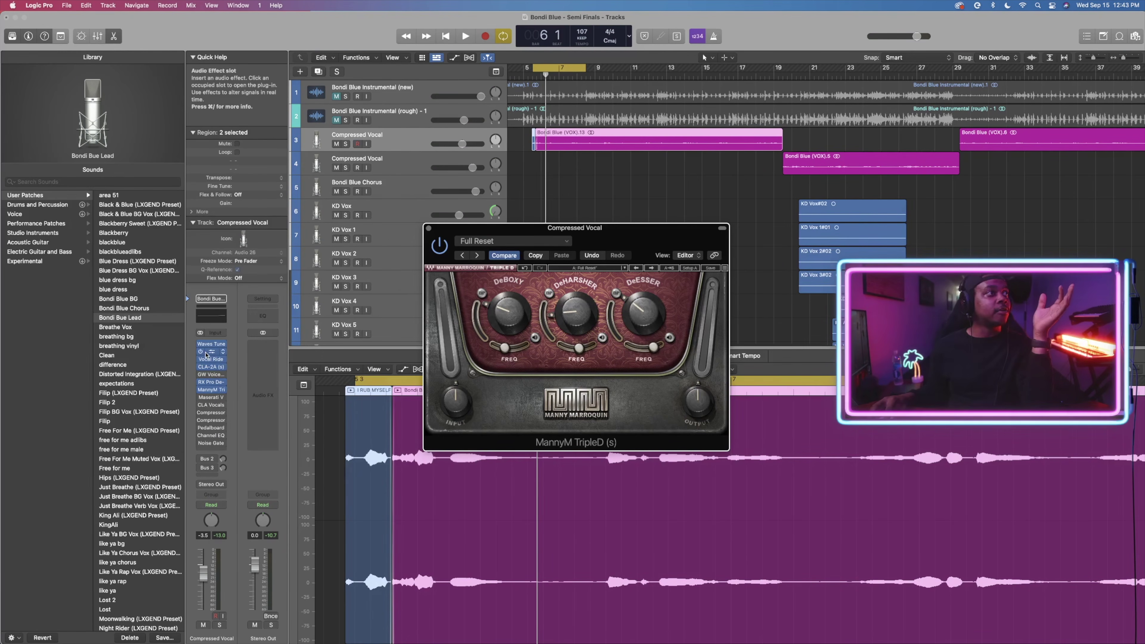
Step: Examine the EQ 1 curve in Nectar Pro and the Channel EQ on the Compressed Vocal track, and close the plug-in windows
left_click(209, 354)
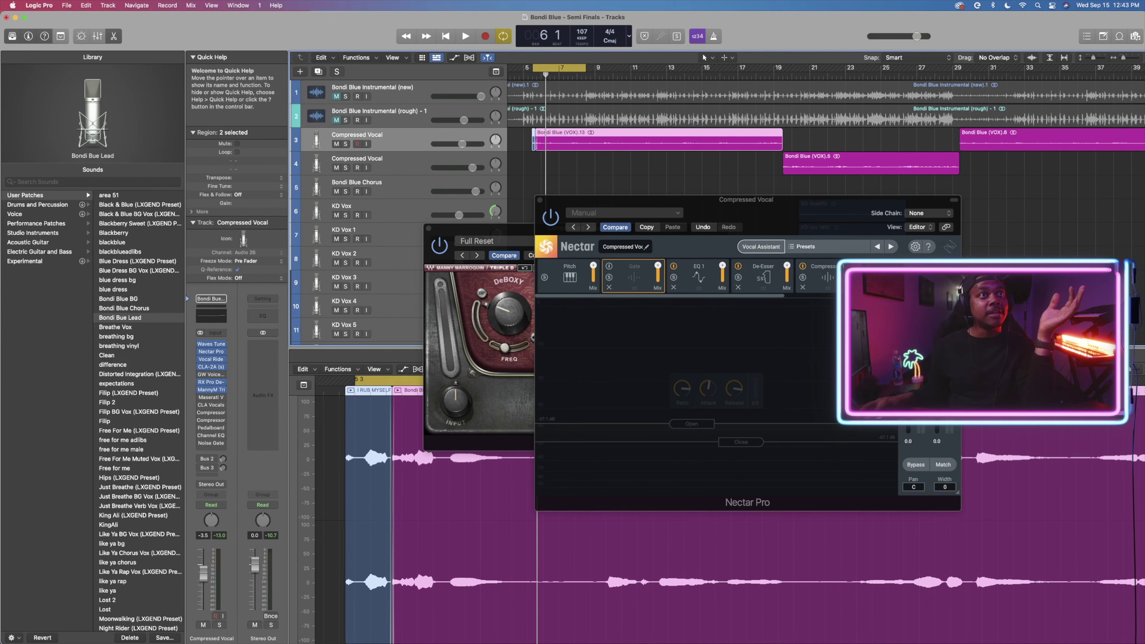
left_click(698, 273)
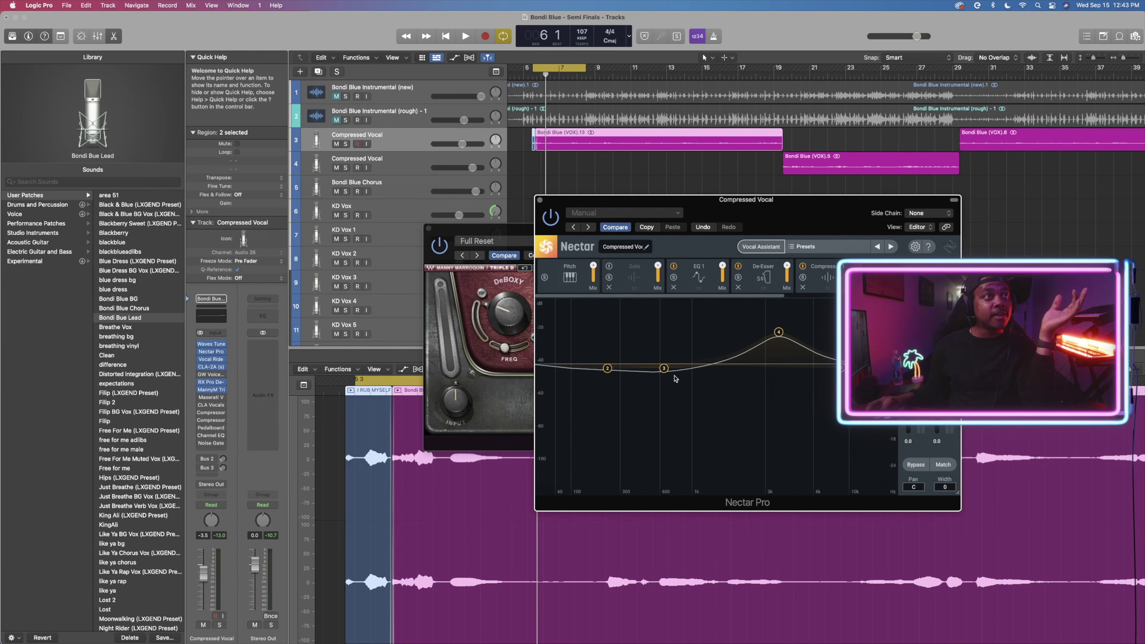
left_click(691, 267)
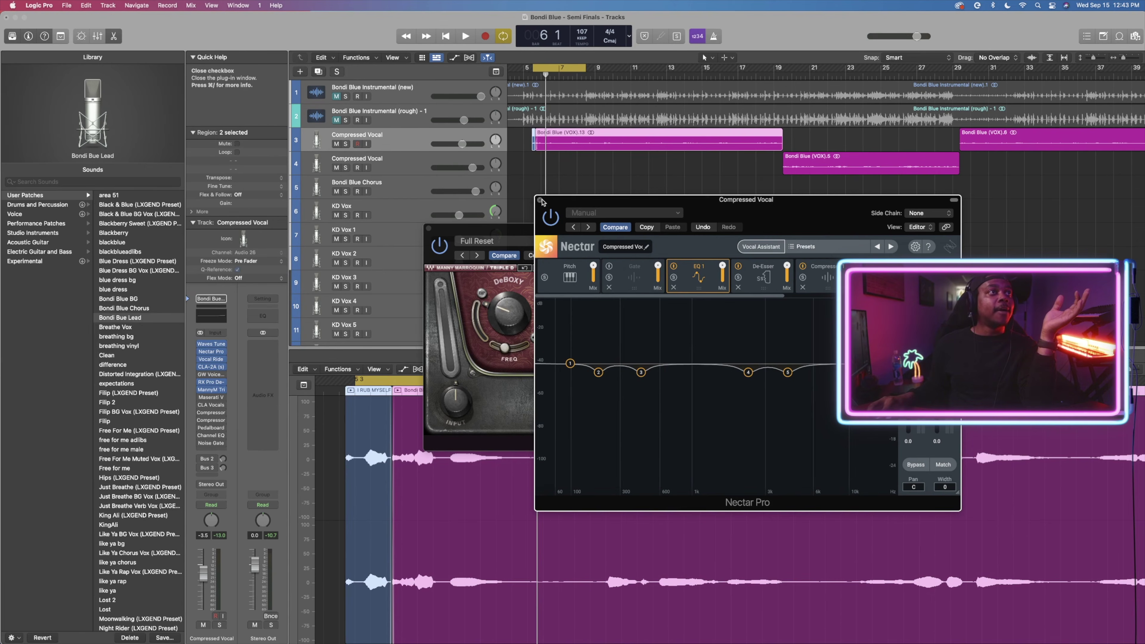
left_click(540, 200)
left_click_drag(479, 231, 473, 233)
left_click(423, 231)
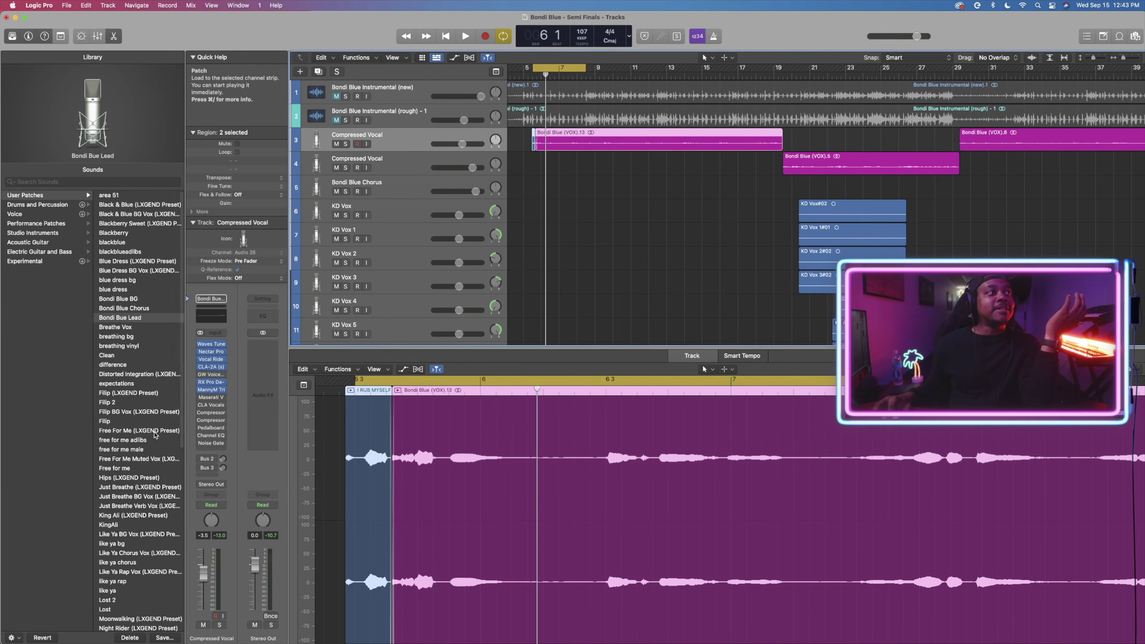
left_click(208, 436)
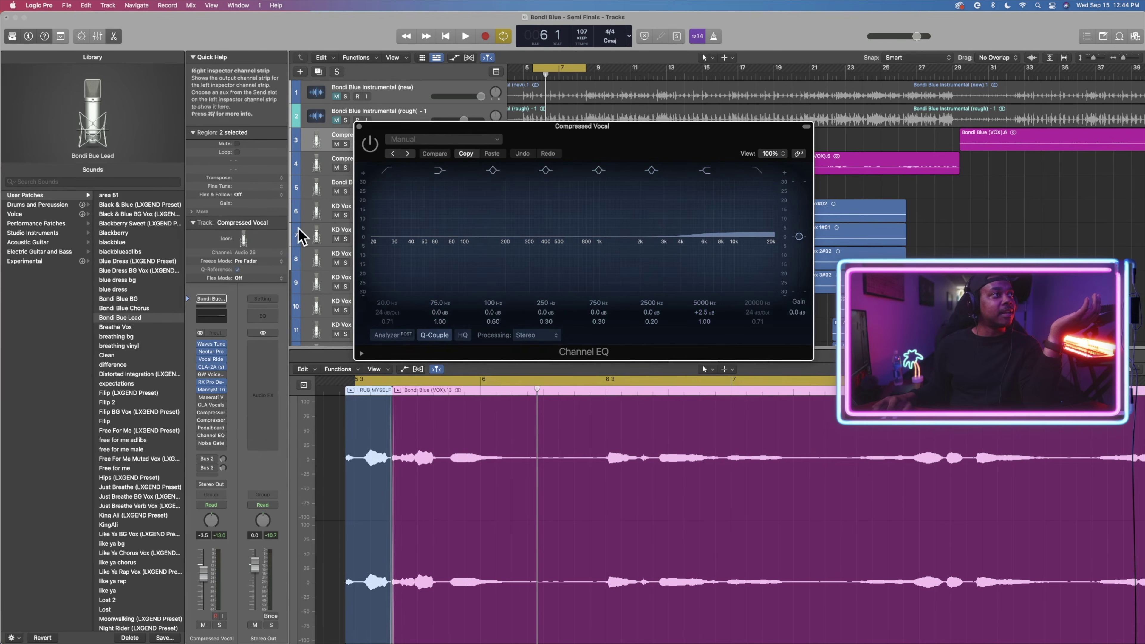
left_click(359, 128)
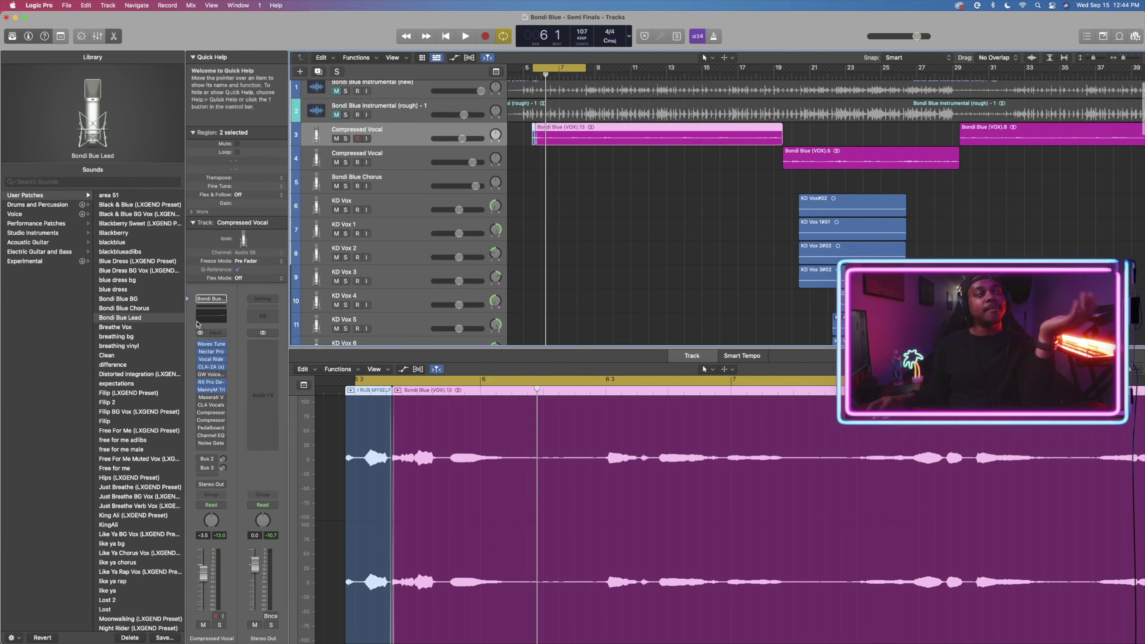